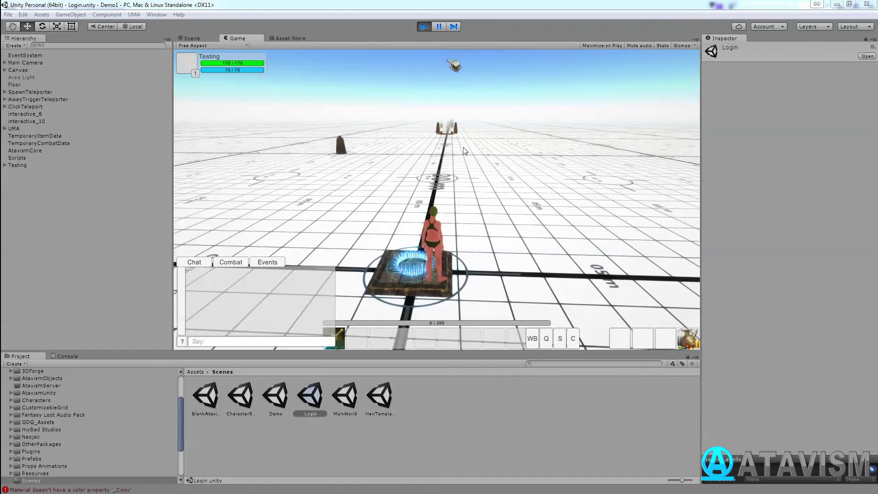
Turn the character toward the runway and walk it off the spawn pad toward the obelisk
right_click_drag(517, 215, 457, 215)
key("w")
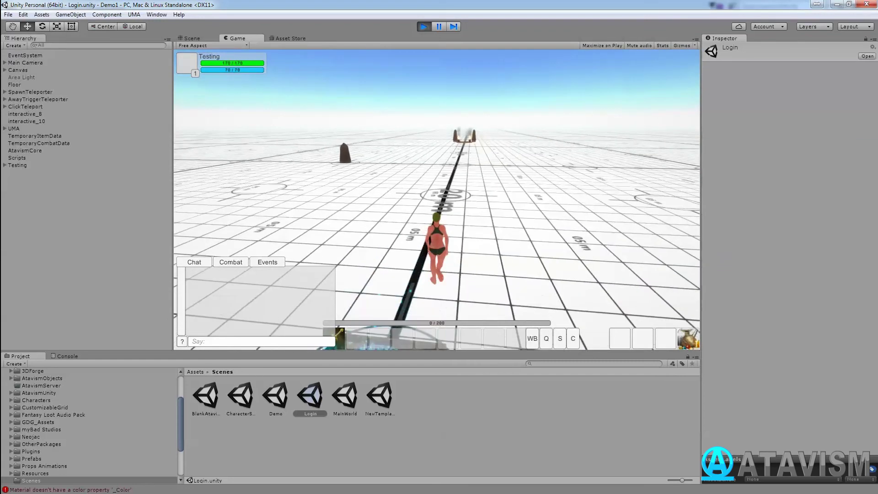
key("a")
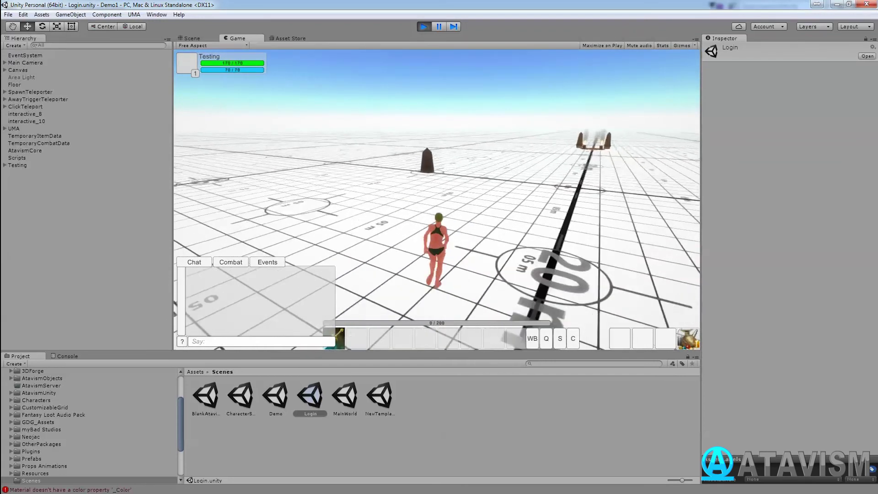
key("w")
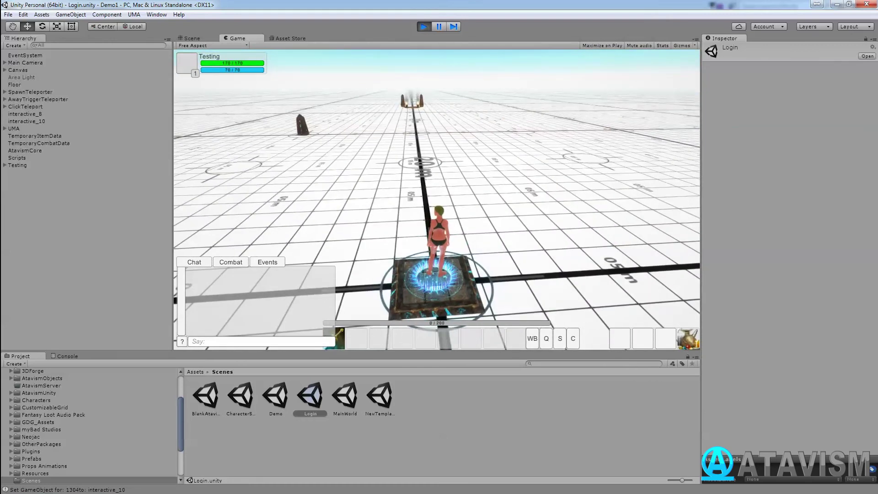
Walk down the runway onto the pad between the two obelisks, then walk off the spawn pad again
key("w")
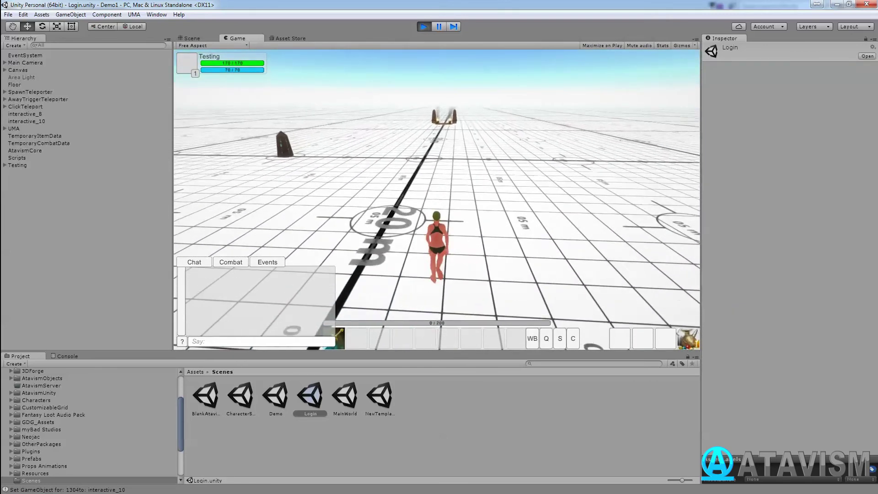
key("w")
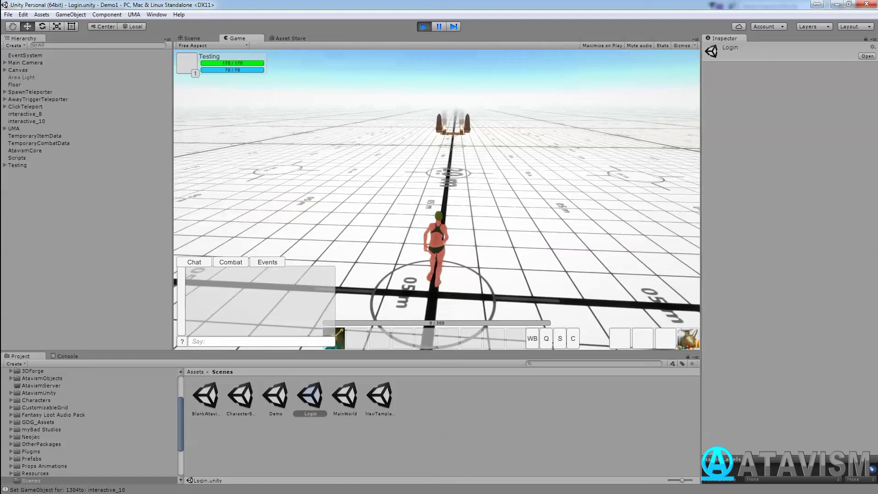
key("w")
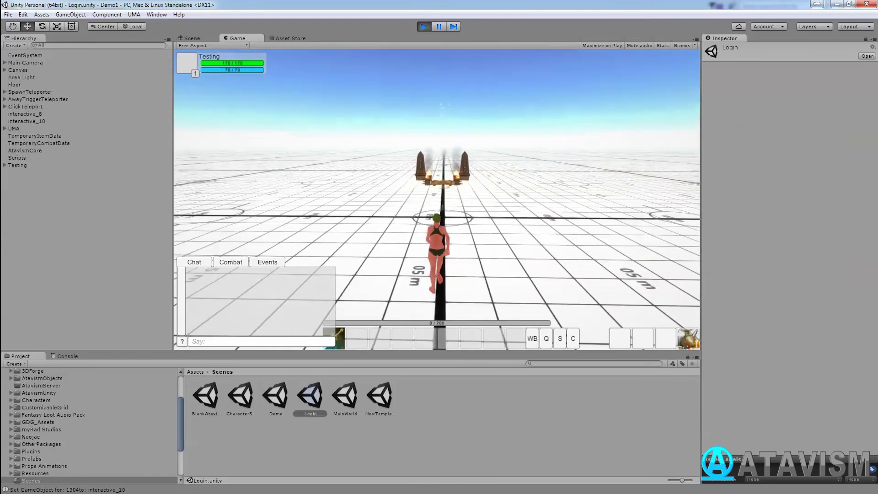
key("w")
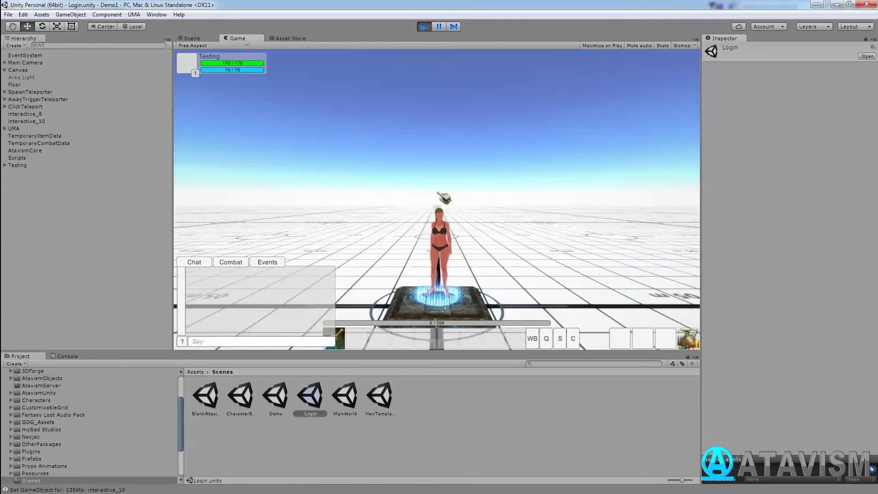
key("w")
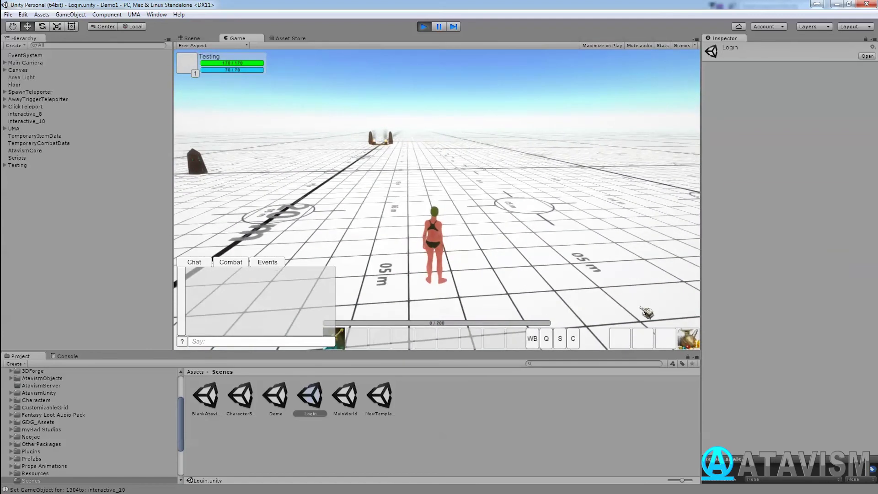
Use a Teleport scroll from the bag to return to spawn, leaving 3, then close the bag
left_click(687, 338)
mouse_move(621, 237)
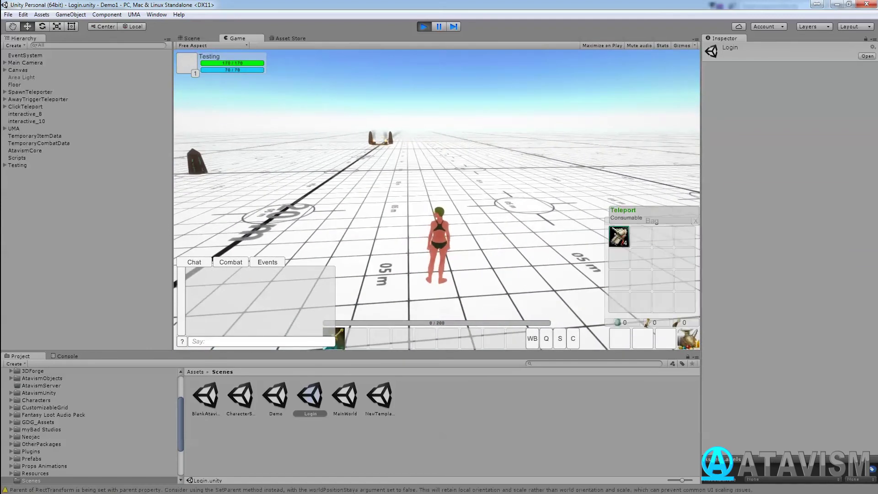
right_click(621, 237)
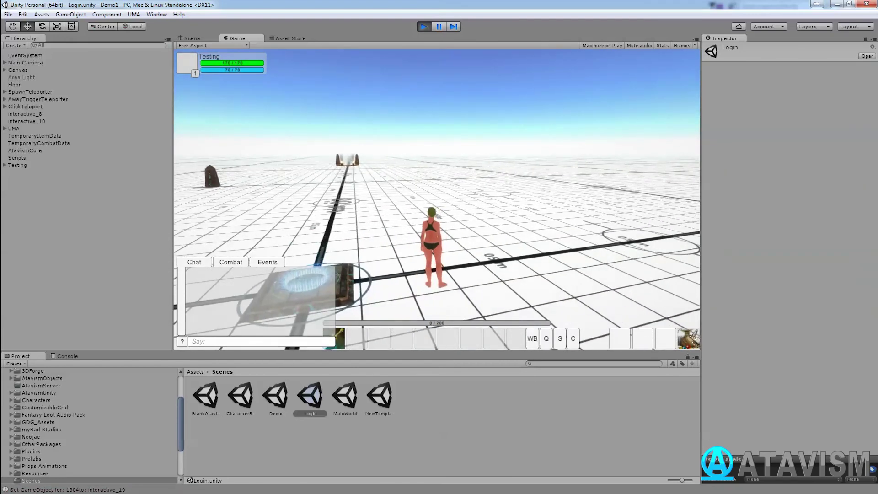
key("b")
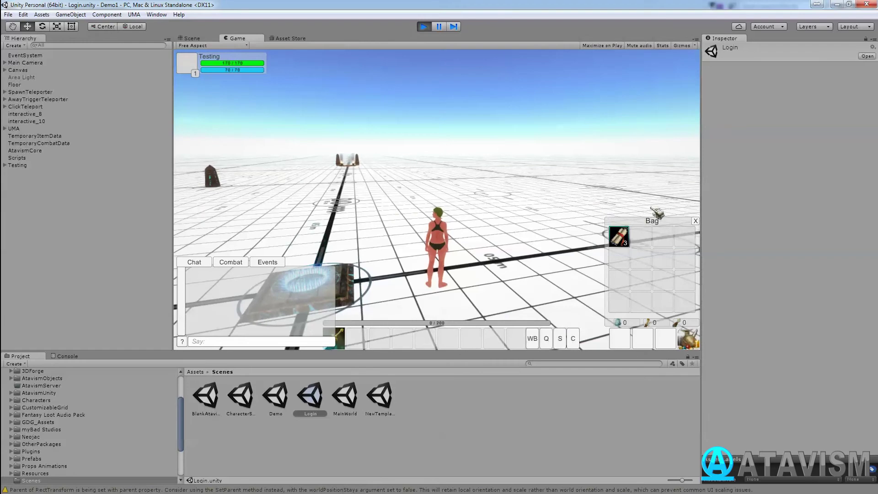
left_click(695, 222)
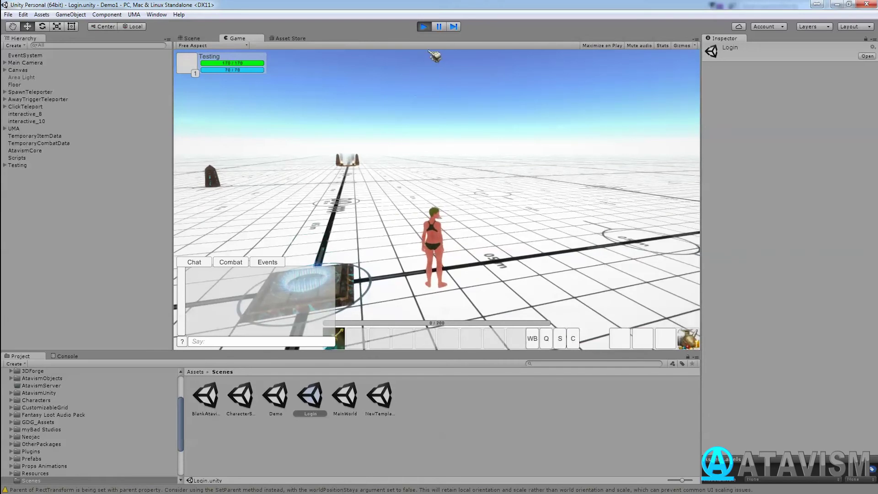
Stop play mode, open the NewTemplate scene and frame ClickTeleport
left_click(424, 26)
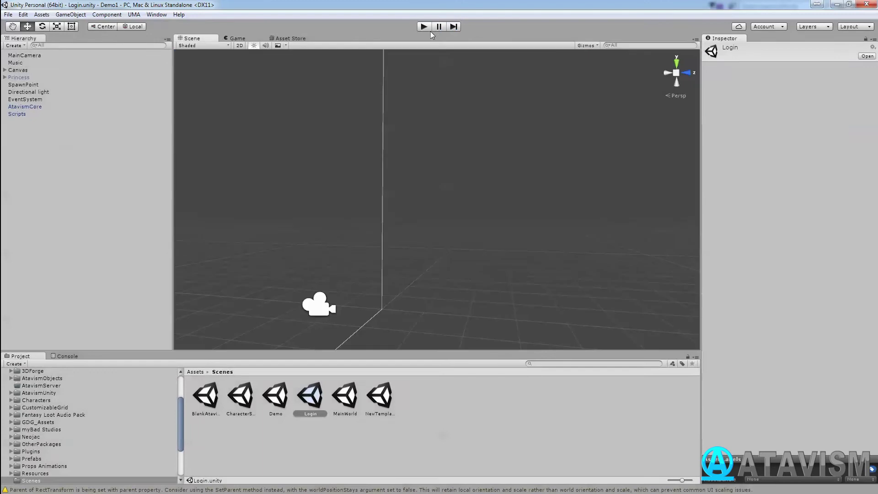
double_click(388, 398)
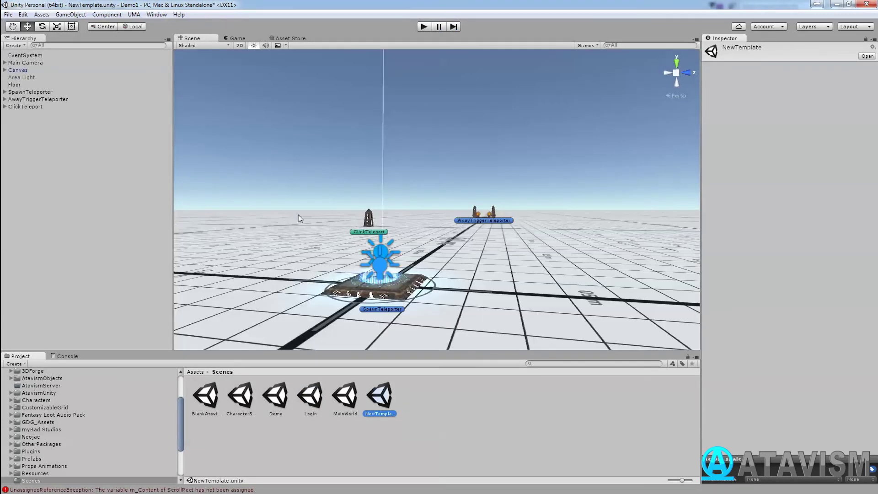
double_click(21, 107)
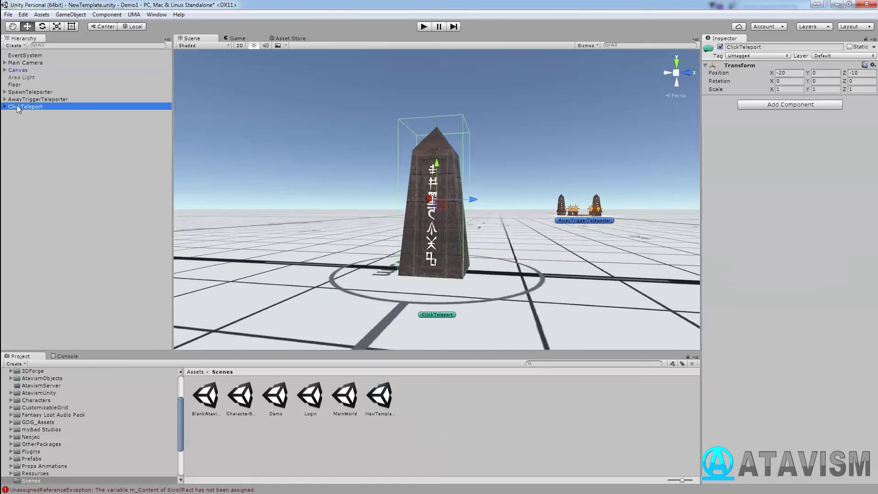
Select the ClickTeleport obelisk and confirm its InstancePortal destination is 30:NewTemplate
left_click(5, 106)
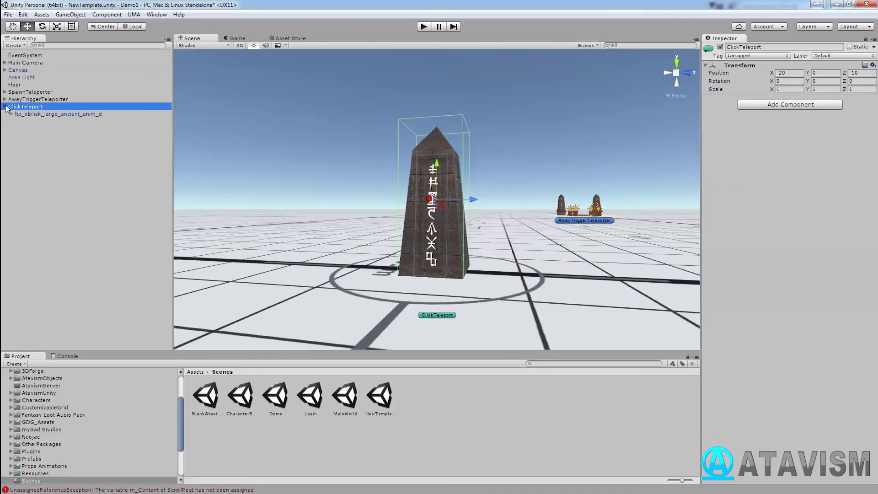
left_click(29, 115)
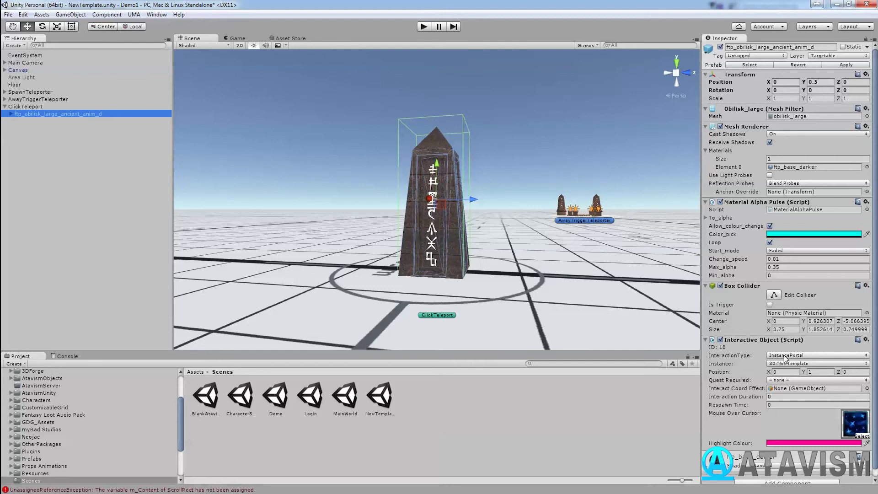
left_click(780, 364)
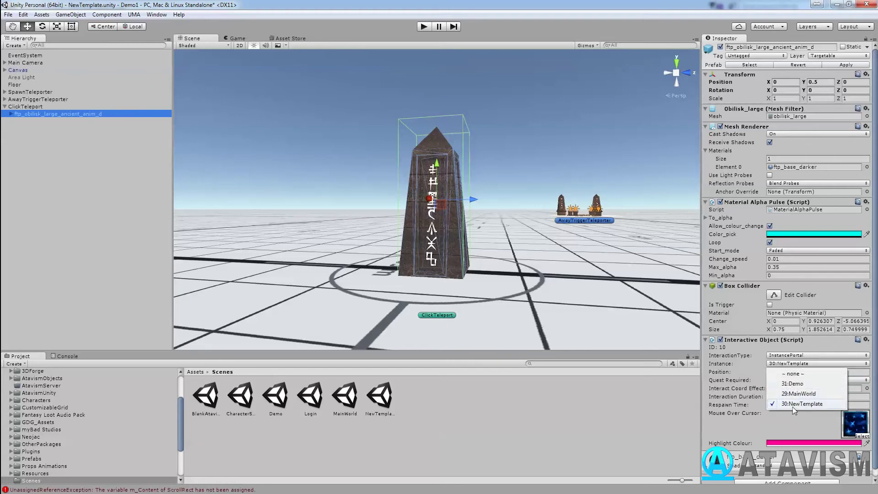
left_click(793, 404)
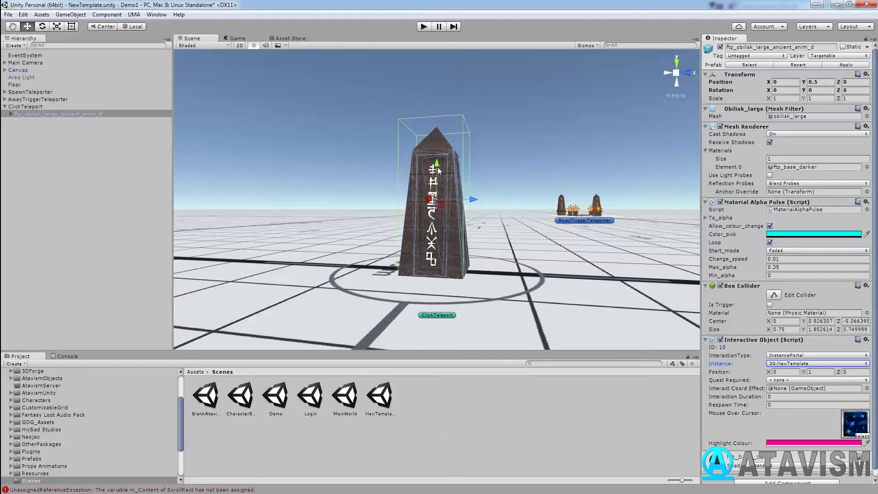
Frame AwayTriggerTeleporter and hide its FTP FULL-5 demo1 child model
left_click(33, 100)
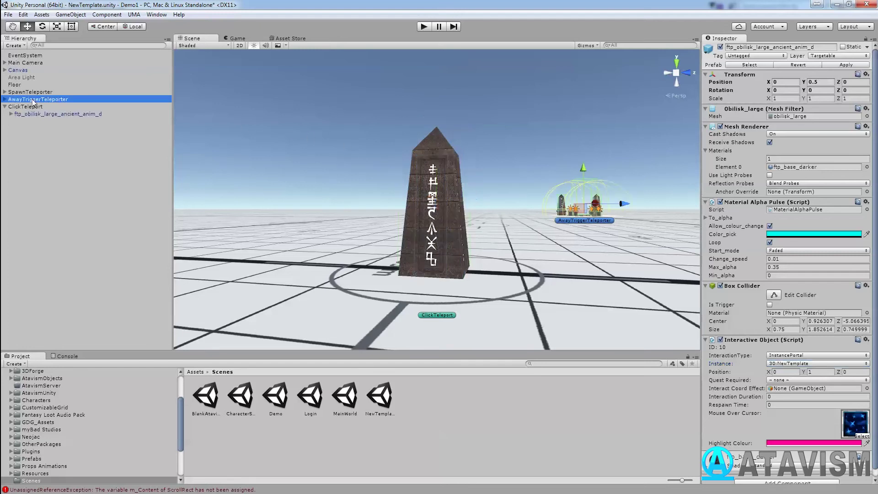
double_click(33, 100)
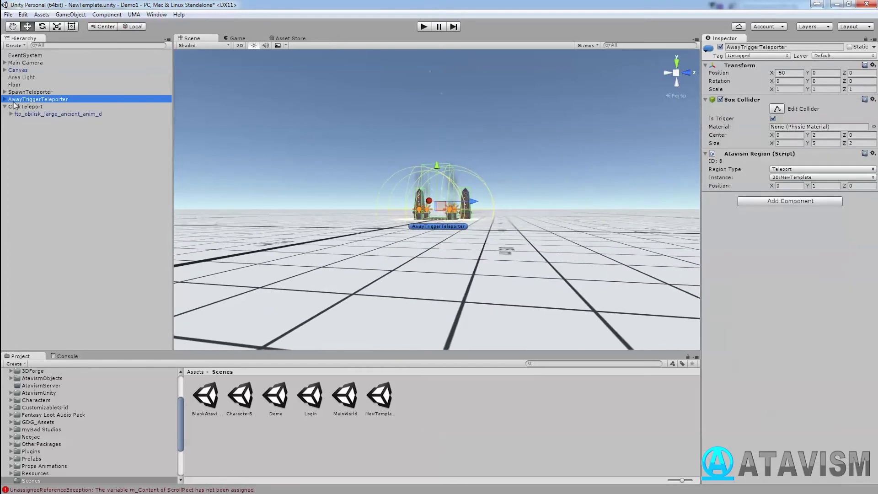
left_click(5, 99)
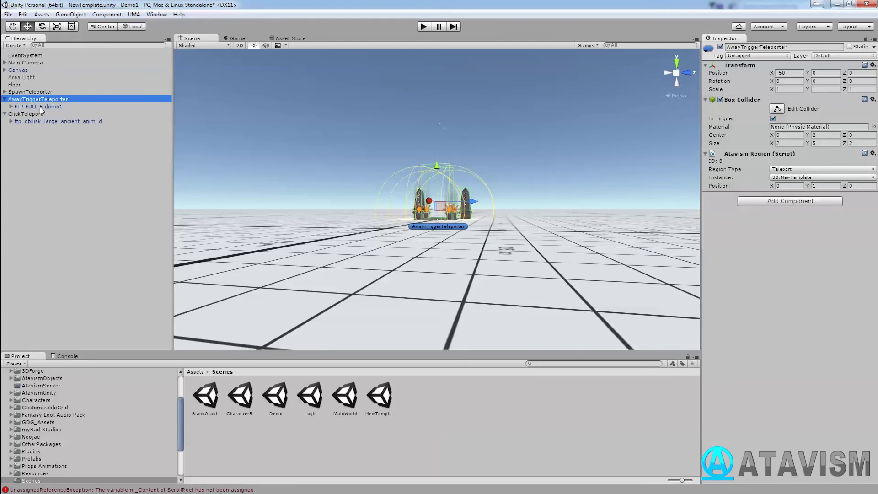
left_click(28, 107)
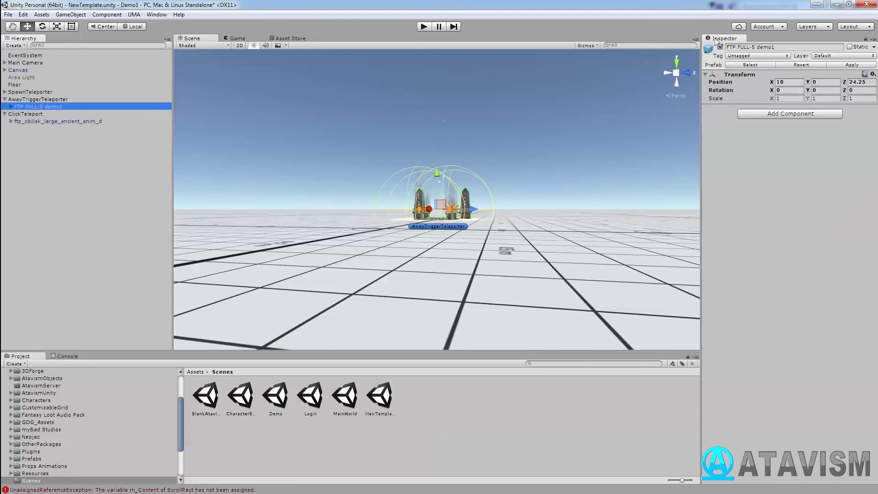
left_click(720, 46)
Inspect the AwayTriggerTeleporter's Teleport region box, then frame the SpawnTeleporter platform closer
left_click(45, 100)
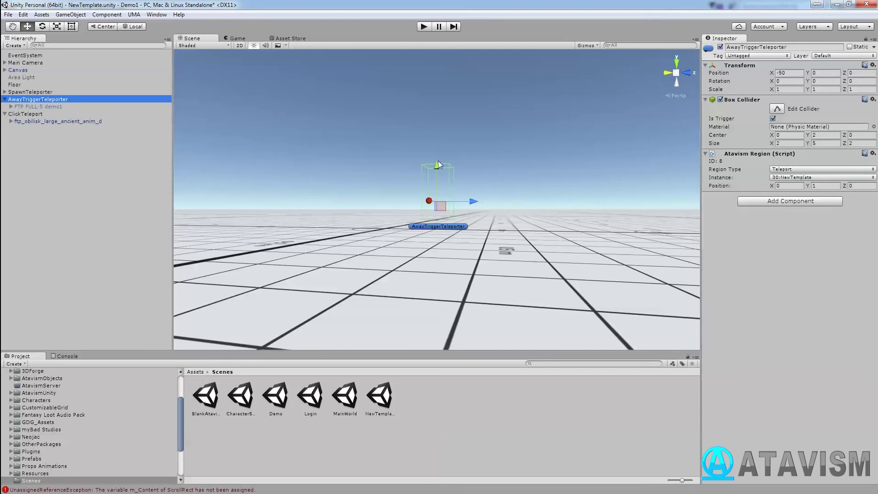
scroll(484, 193, "up", 5)
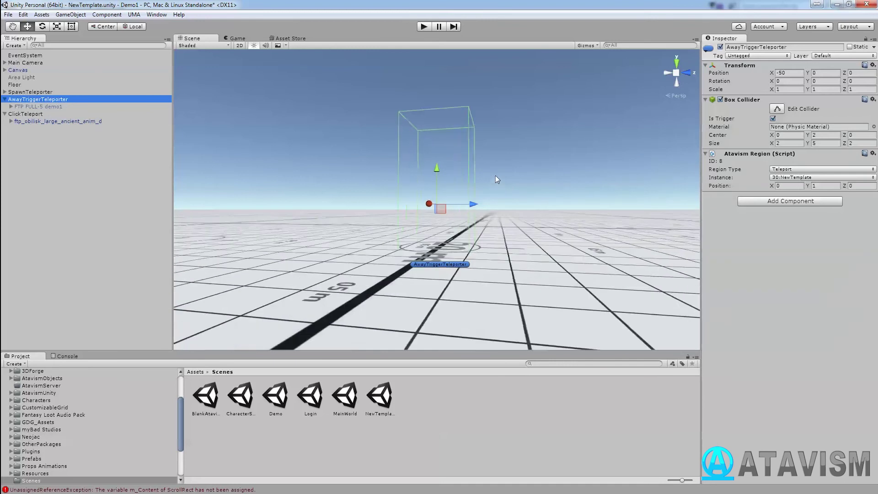
scroll(499, 178, "up", 2)
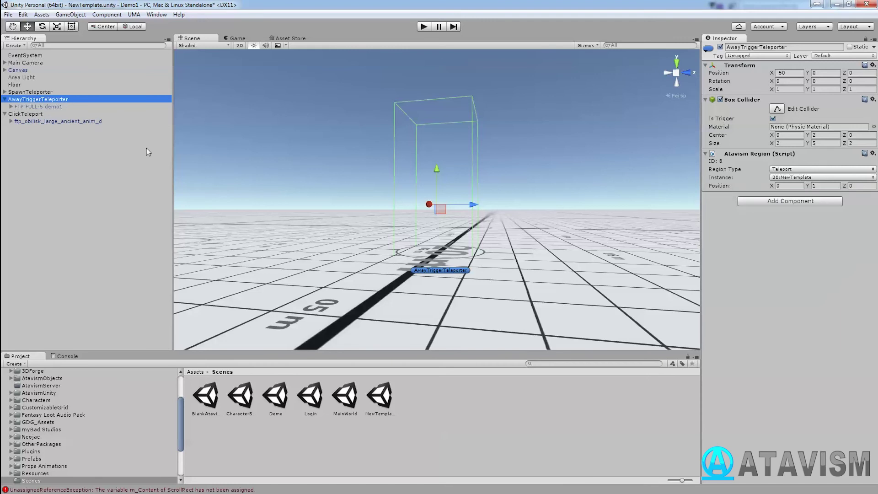
double_click(18, 92)
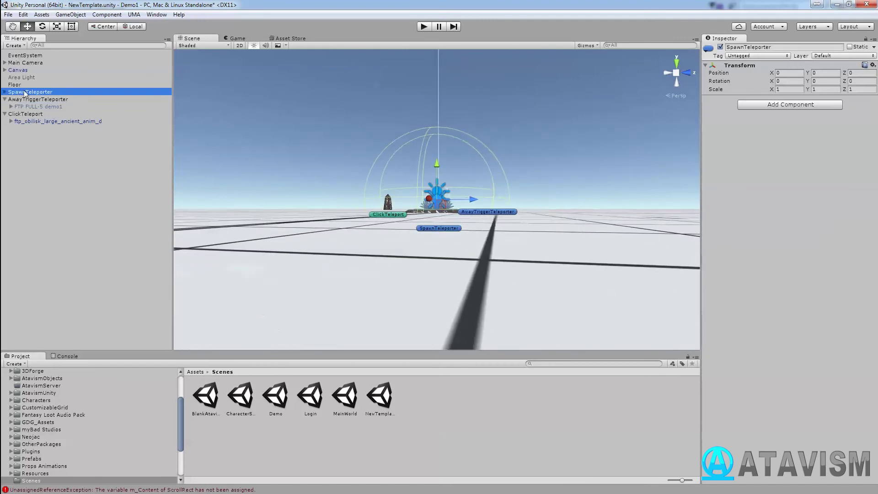
left_click_drag(259, 201, 254, 236, "alt")
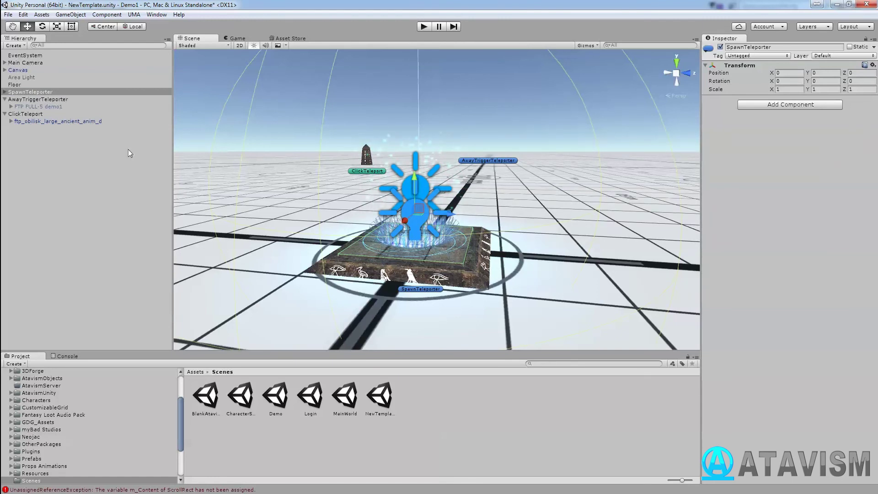
Open the Atavism Online editor's Instance Objects > Manage Interactive Objects page
left_click(156, 15)
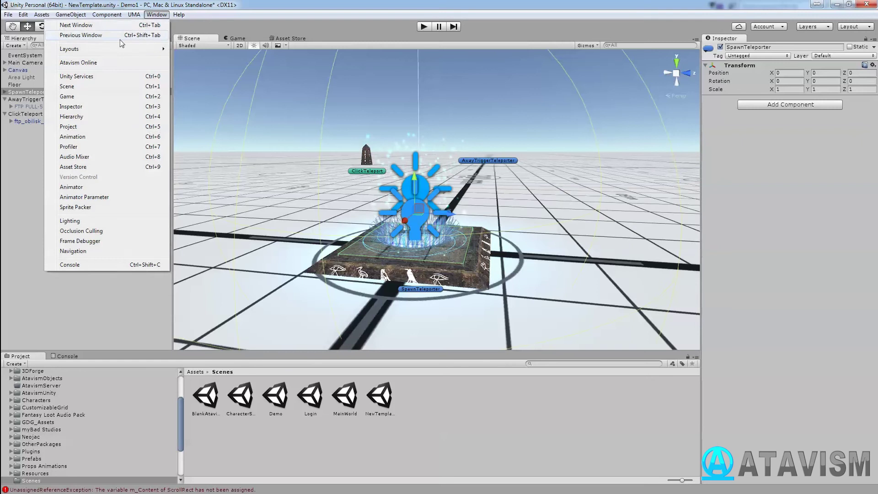
left_click(106, 63)
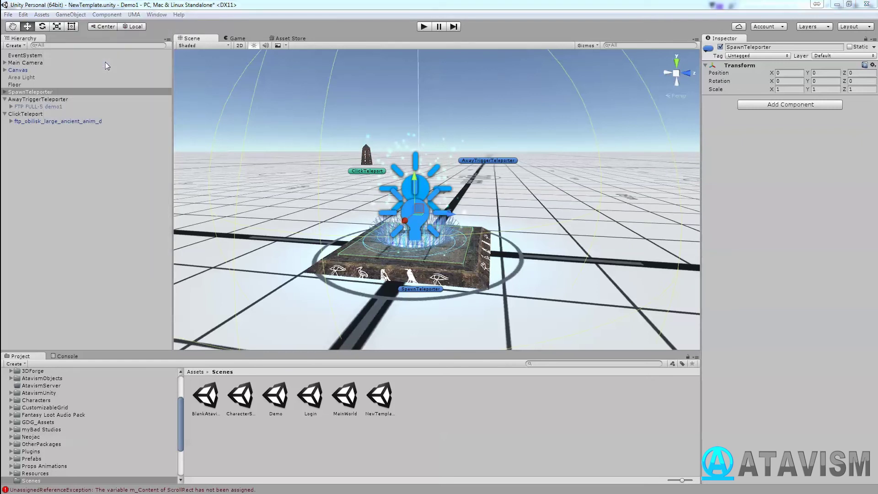
scroll(300, 265, "down", 10)
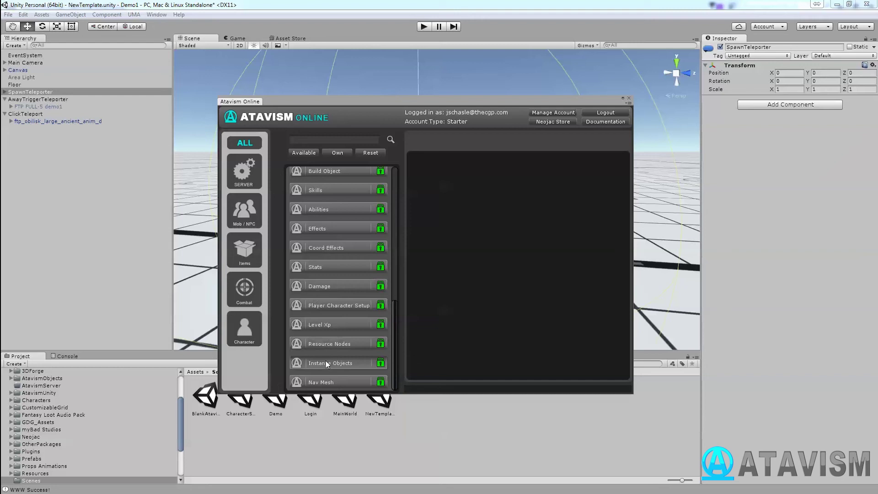
left_click(328, 360)
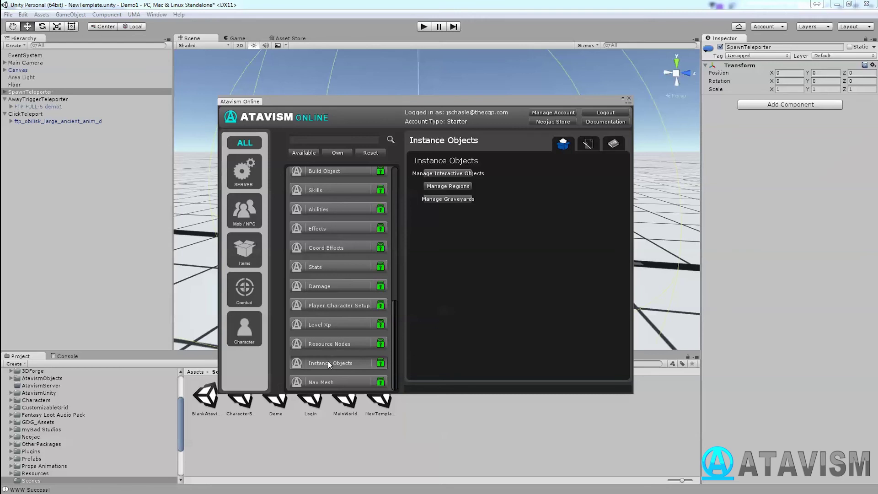
left_click(450, 175)
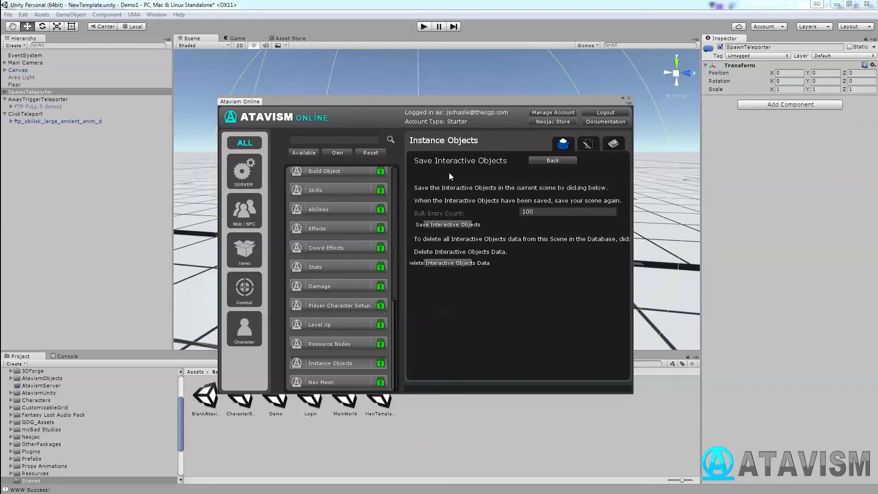
Delete the saved interactive objects data and stop the Visual Studio debugging session
left_click(454, 262)
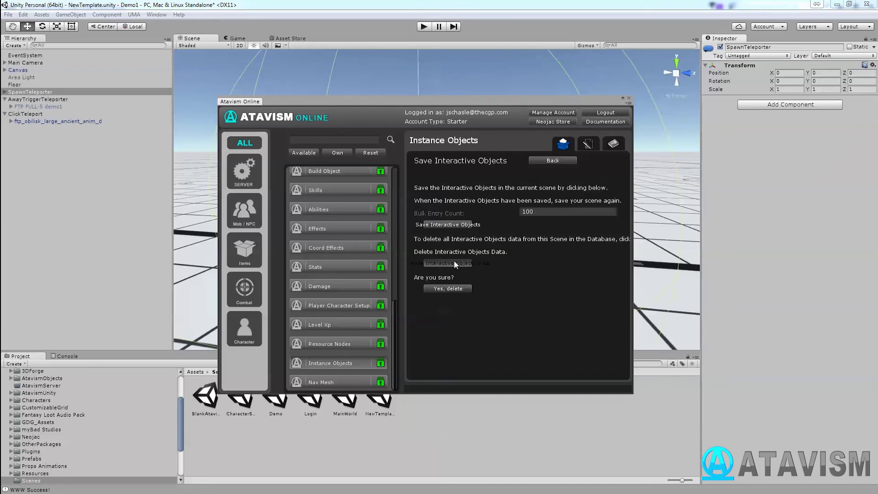
left_click(450, 286)
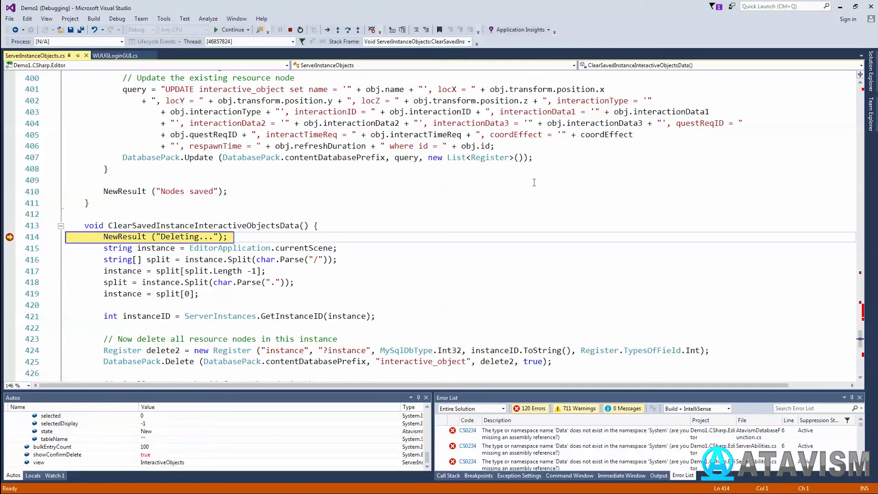
left_click(290, 30)
Delete the interactive objects data again, save the scene's interactive objects, and go back to Instance Objects
left_click(839, 7)
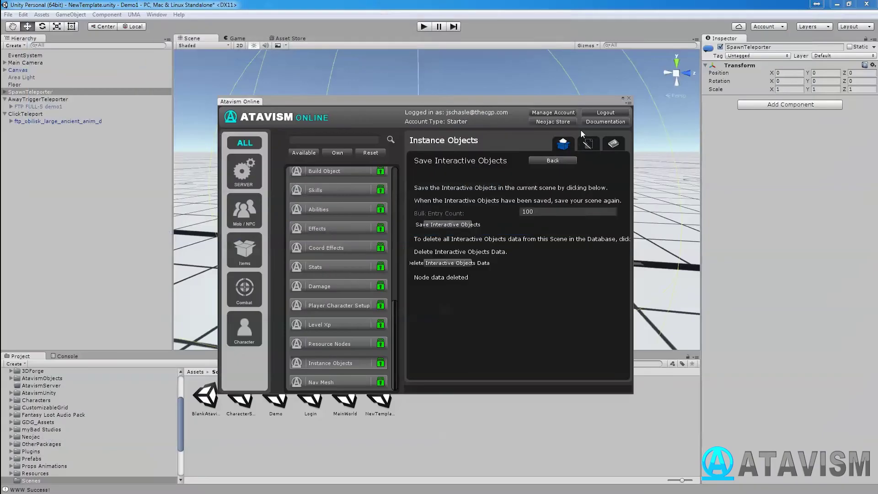
left_click(442, 264)
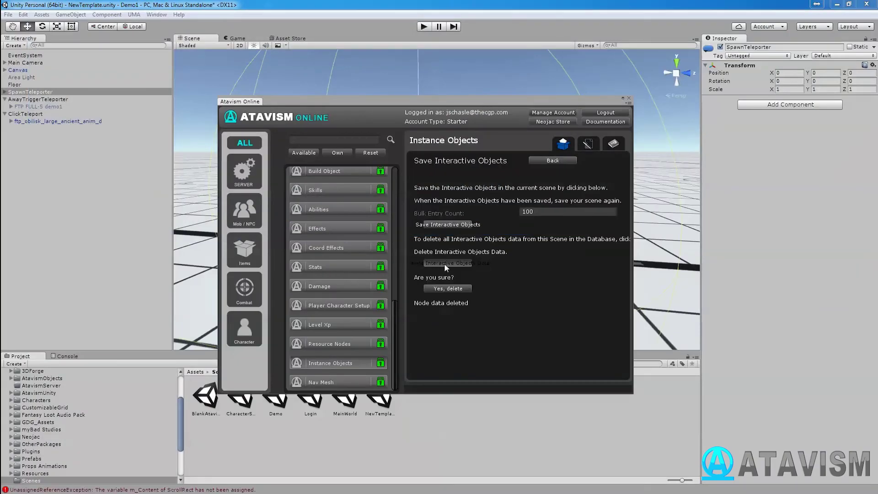
left_click(445, 289)
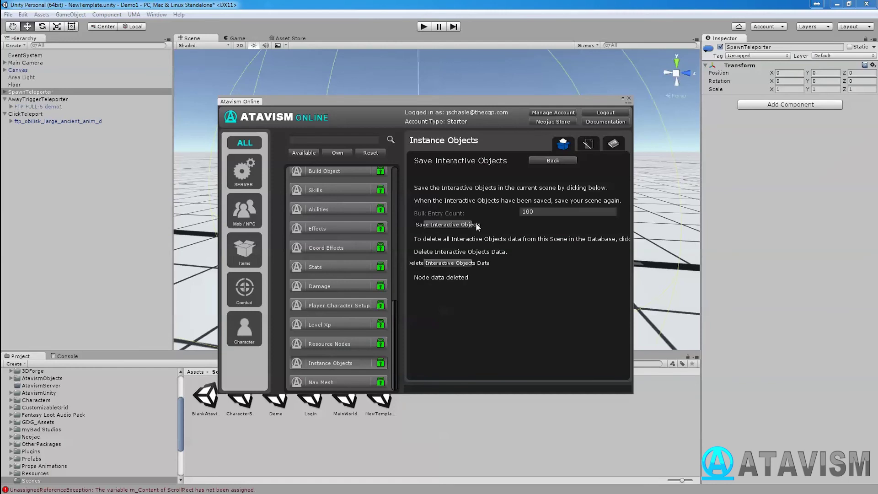
left_click(442, 223)
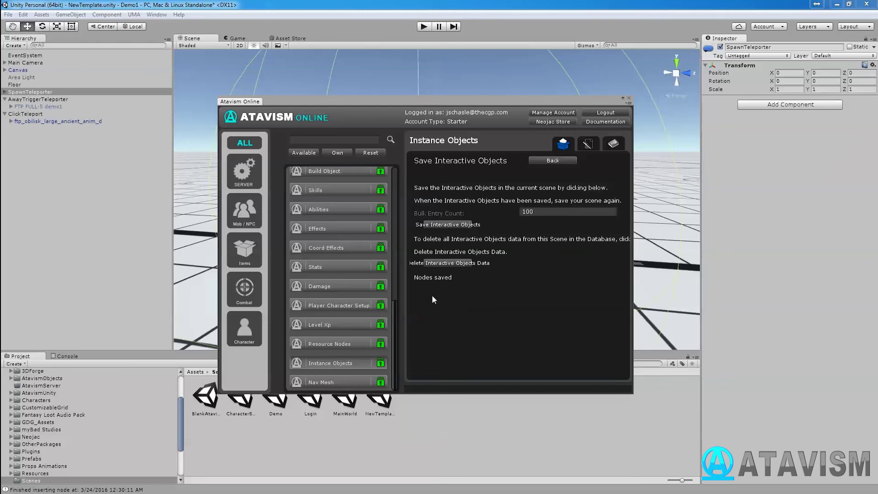
left_click(558, 160)
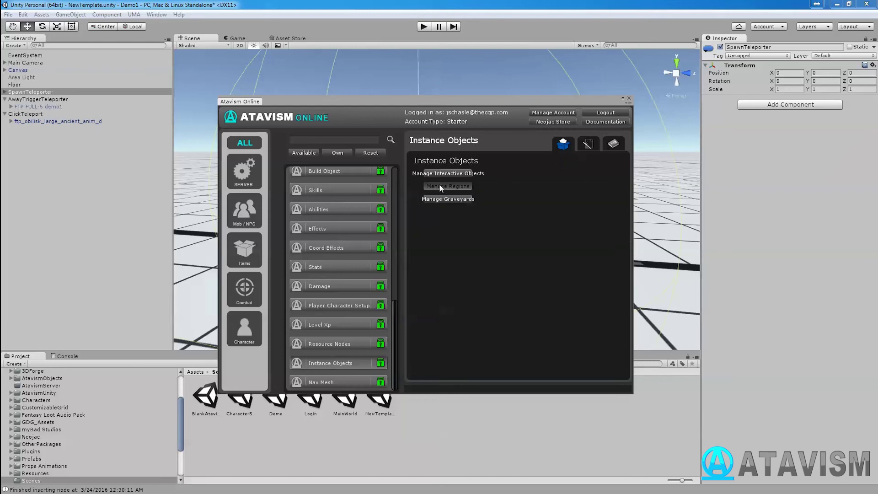
Under Manage Regions, delete the region data and save the scene's regions, reporting 'Nodes saved'
mouse_move(459, 100)
left_mouse_down()
mouse_move(452, 215)
mouse_move(471, 110)
left_mouse_up()
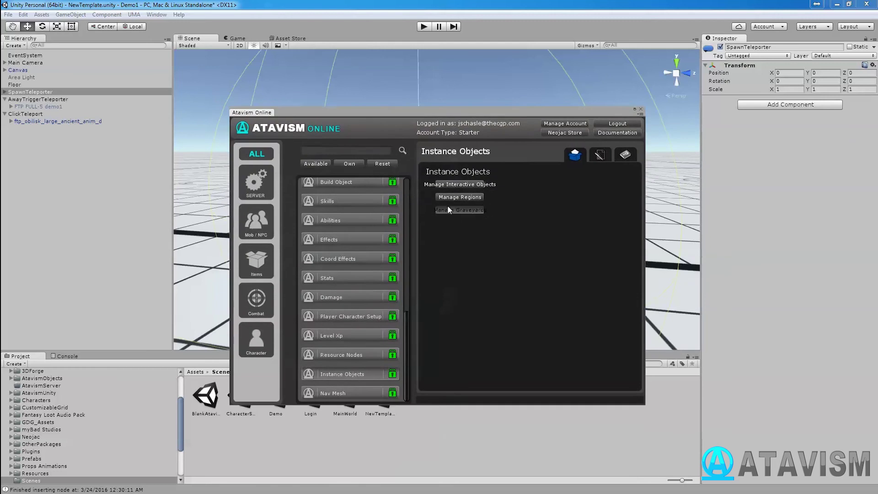
left_click(459, 198)
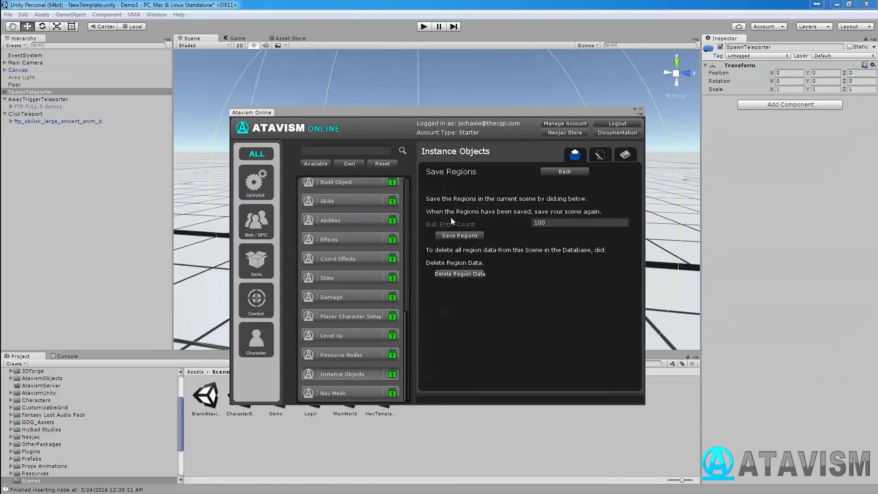
left_click(453, 274)
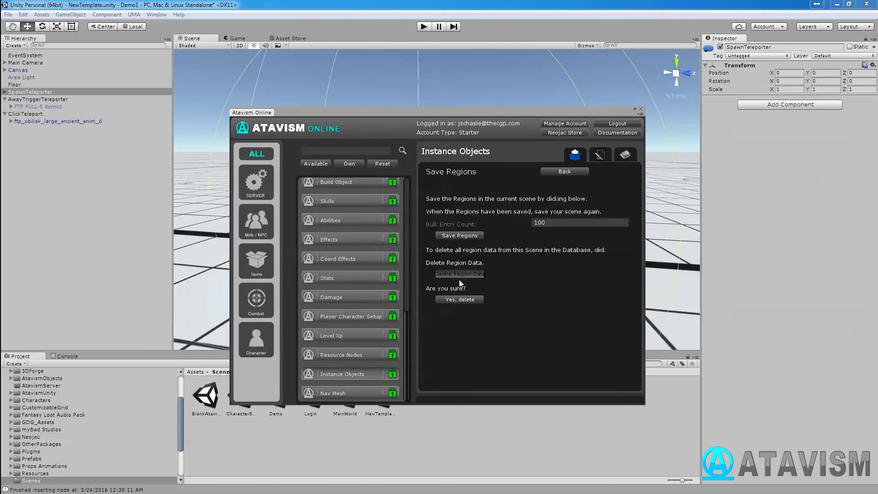
left_click(468, 301)
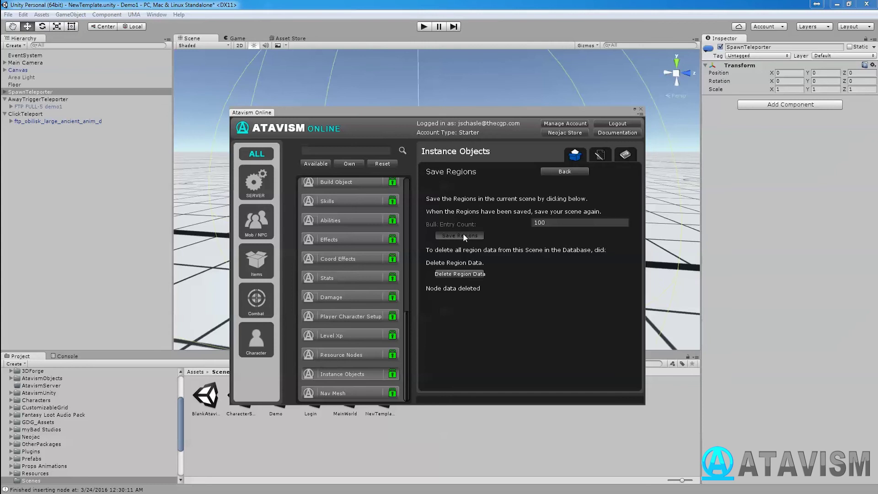
left_click(461, 235)
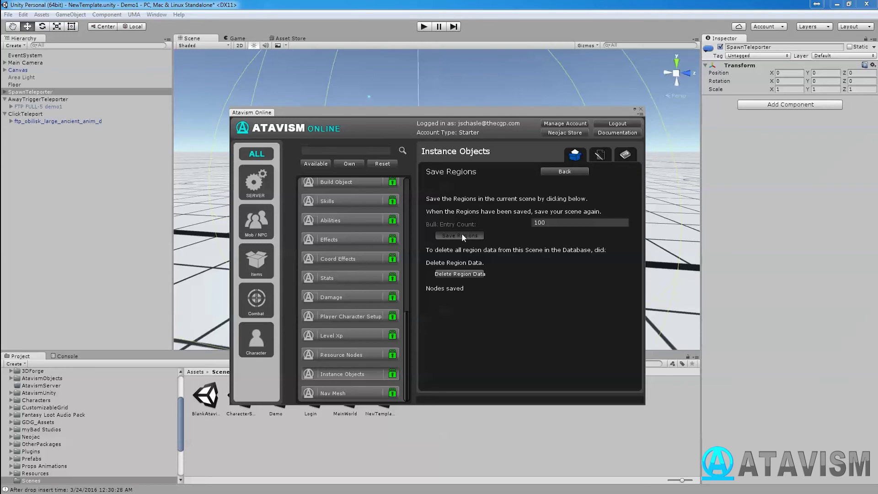
scroll(355, 255, "up", 3)
Scroll through the Atavism Online category list down to the Effects entry
scroll(355, 255, "up", 5)
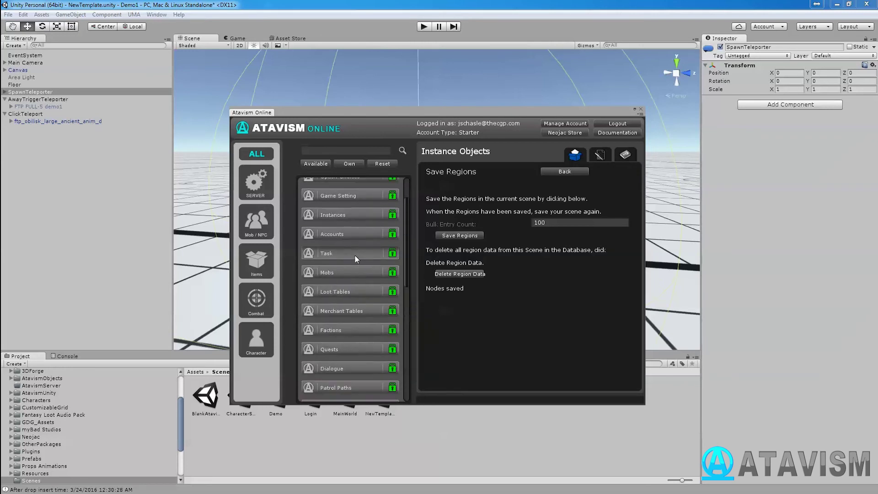
left_click(455, 272)
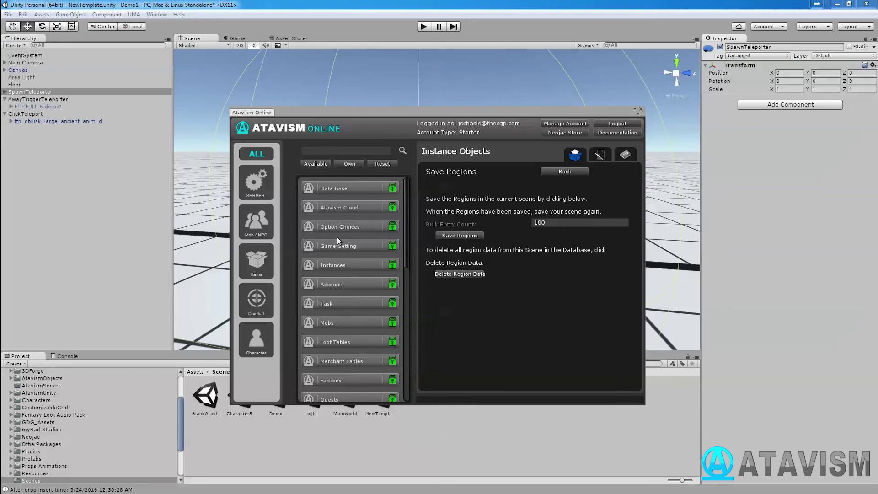
scroll(339, 240, "down", 3)
scroll(338, 241, "down", 4)
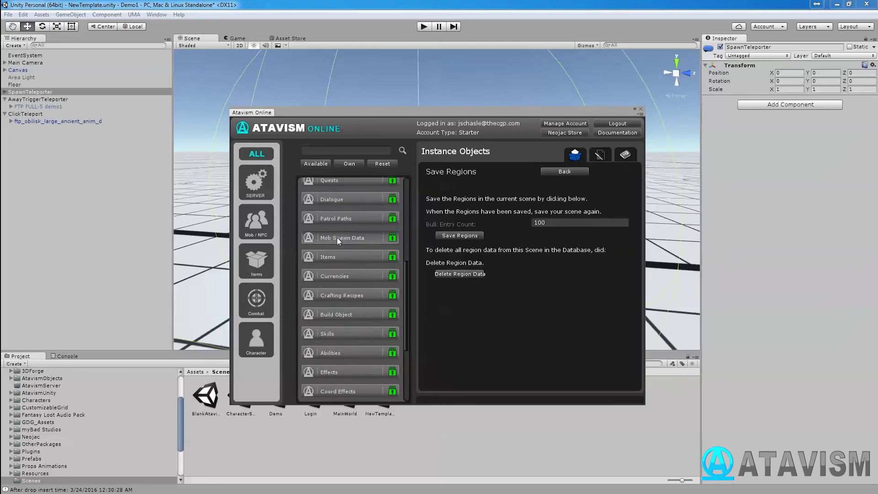
scroll(338, 247, "down", 1)
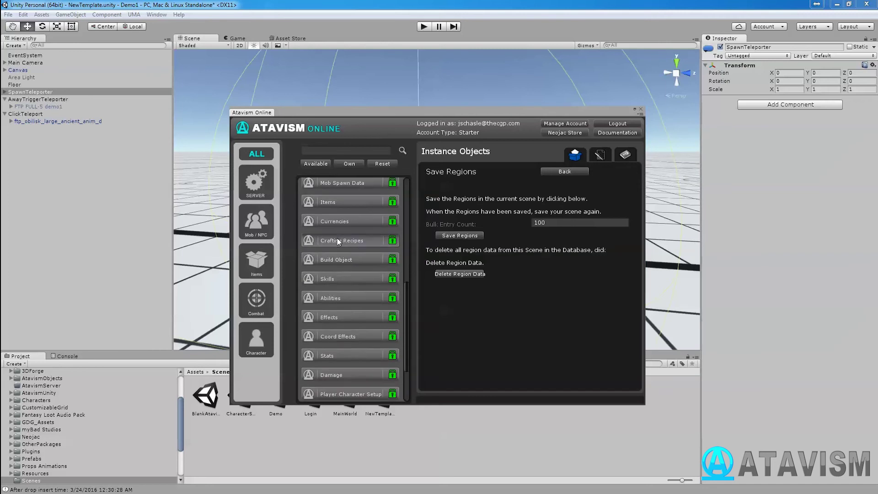
scroll(336, 302, "down", 1)
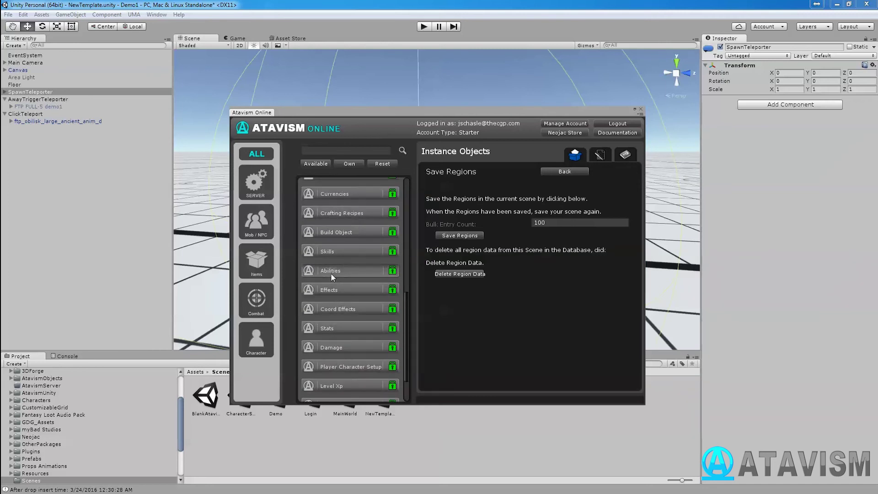
Open the Effects editor and load the existing Teleport effect for editing
left_click(338, 291)
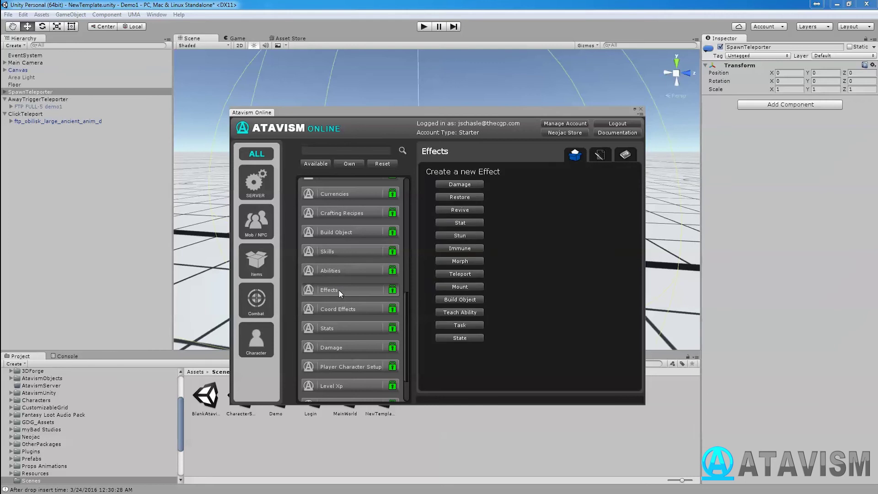
left_click(452, 277)
left_click(598, 156)
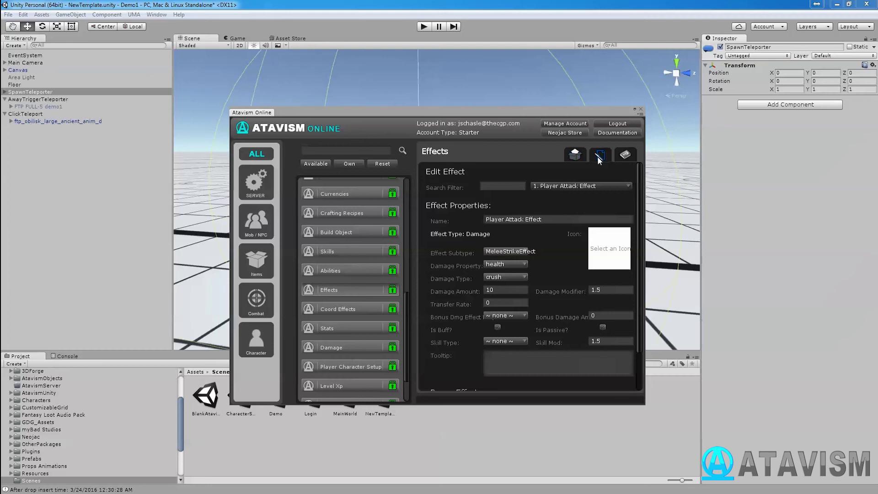
left_click(552, 188)
left_click(562, 235)
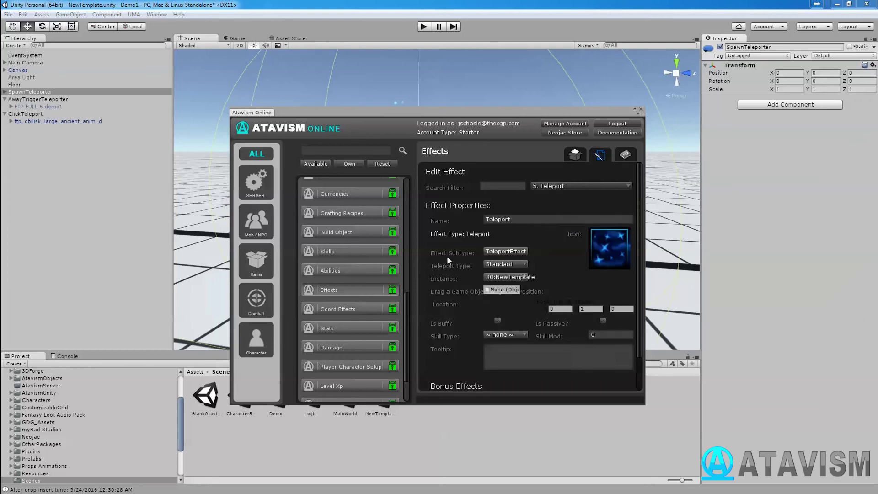
Confirm the effect is TeleportEffect, Standard type, into instance 30:NewTemplate
left_click(505, 252)
left_click(541, 238)
left_click(498, 264)
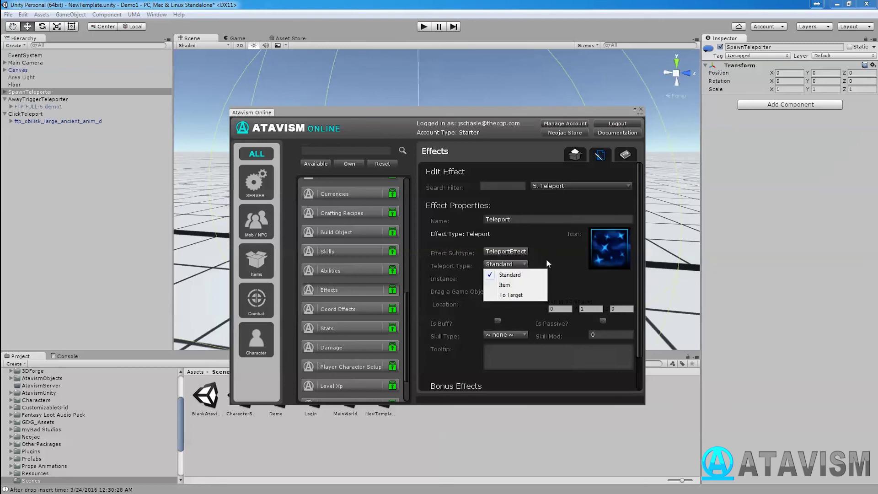
left_click(545, 259)
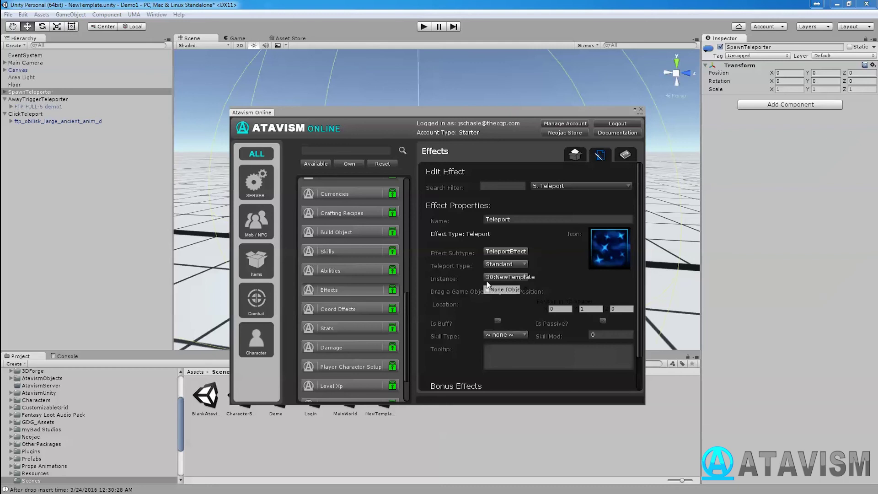
left_click(523, 278)
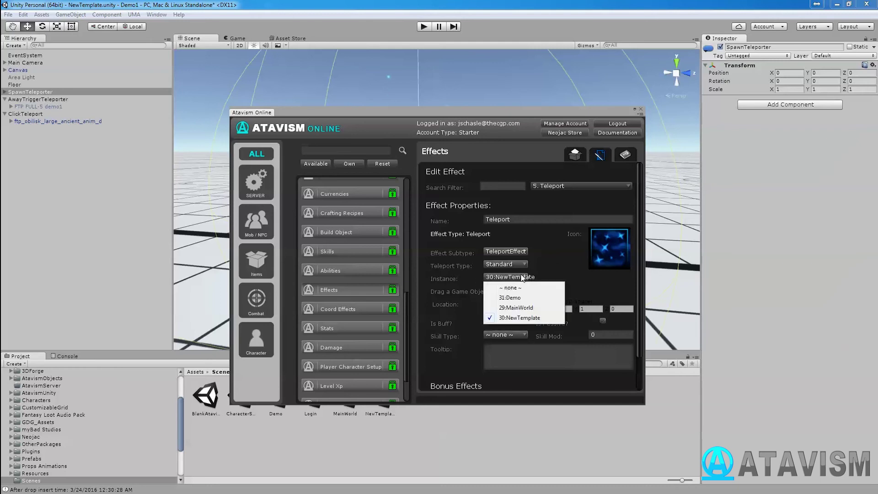
left_click(562, 270)
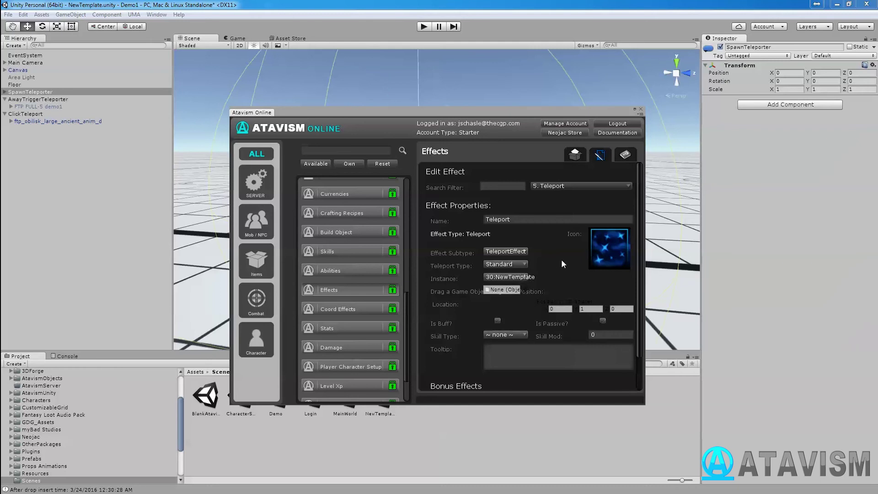
scroll(561, 259, "down", 3)
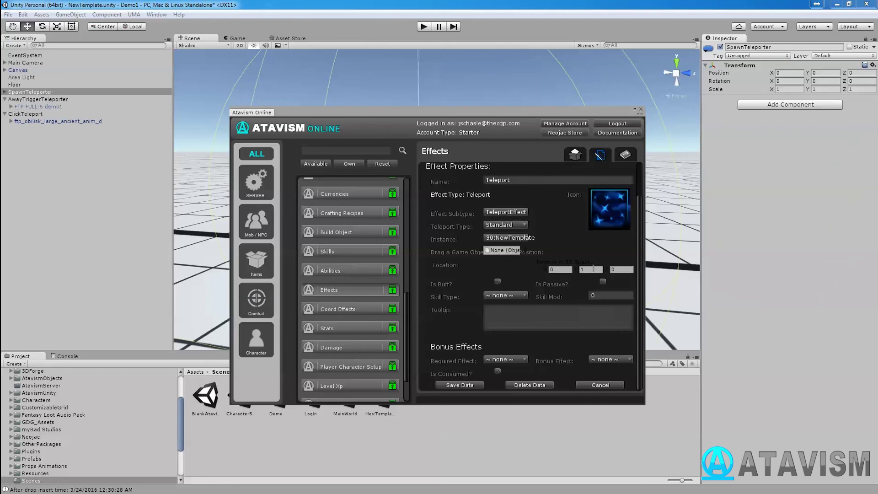
Load the Teleport ability in the Abilities editor and keep its type as FriendlyEffectAbility
left_click(347, 270)
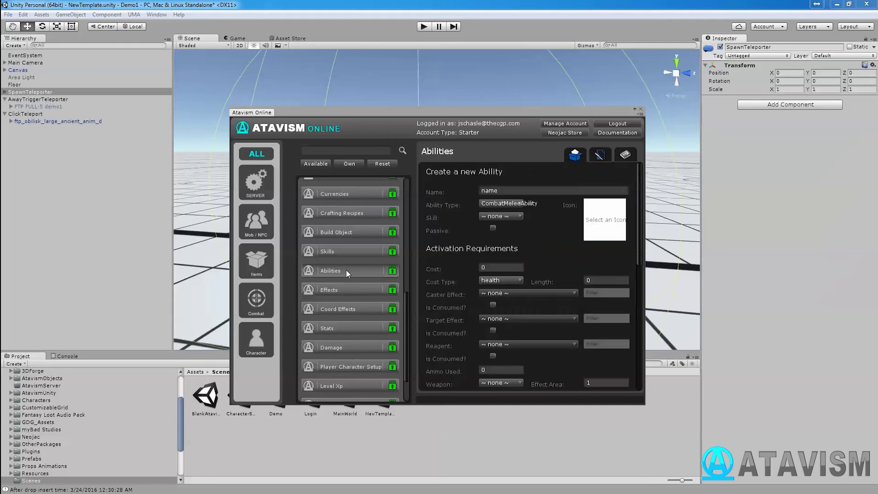
left_click(597, 160)
left_click(577, 184)
left_click(559, 236)
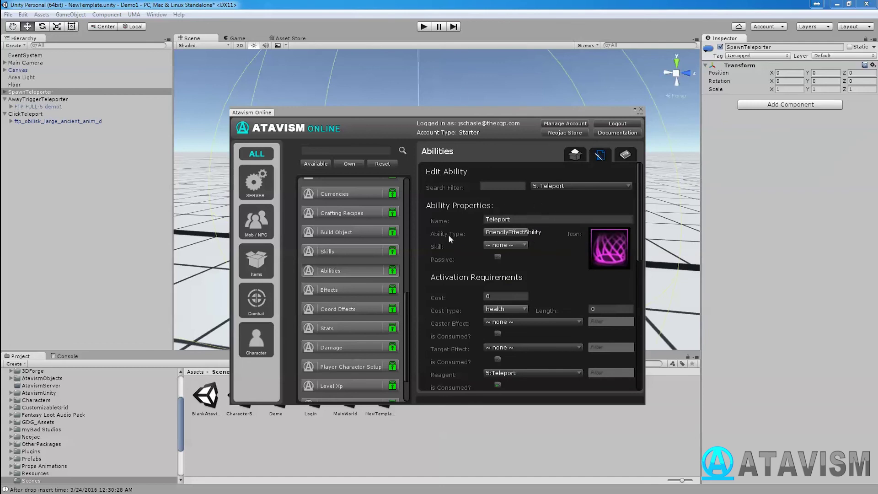
left_click(504, 233)
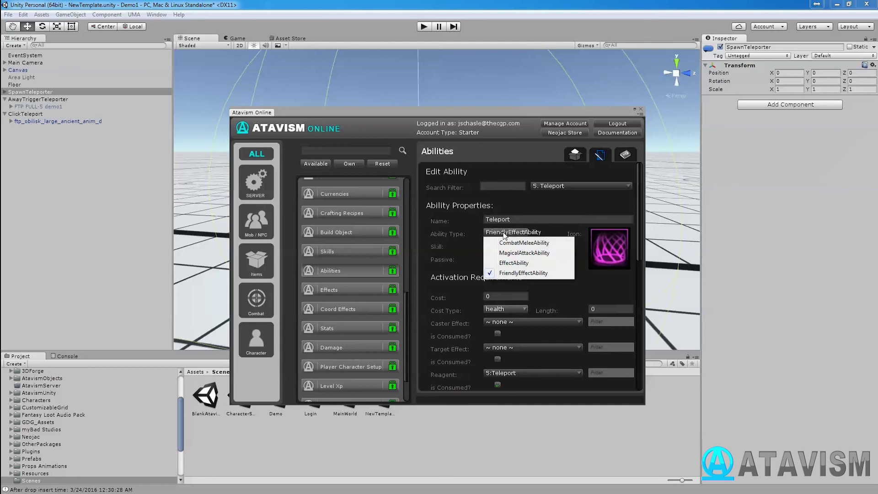
left_click(594, 285)
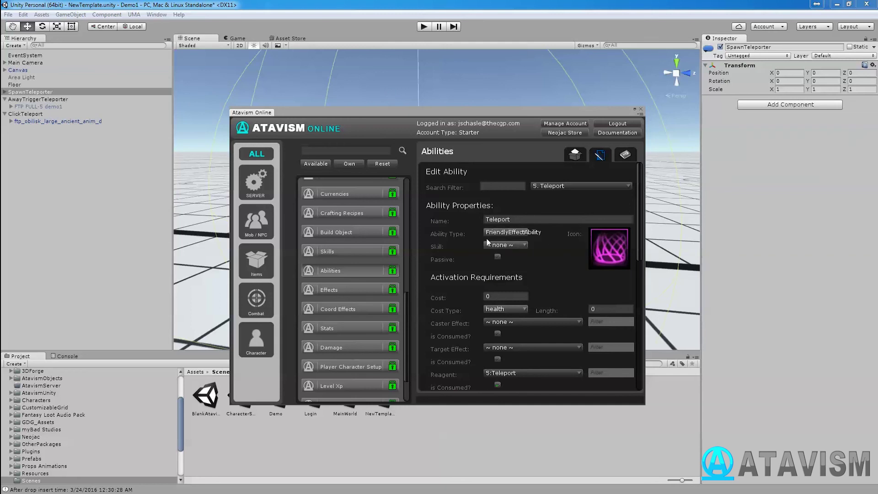
Keep the Teleport item as reagent and review the 5:Teleport activation effect on the caster
scroll(567, 259, "down", 4)
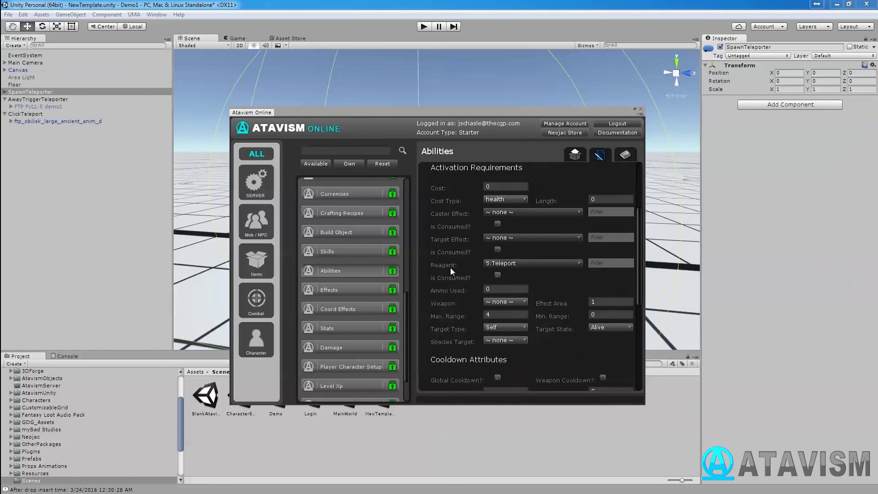
left_click(512, 264)
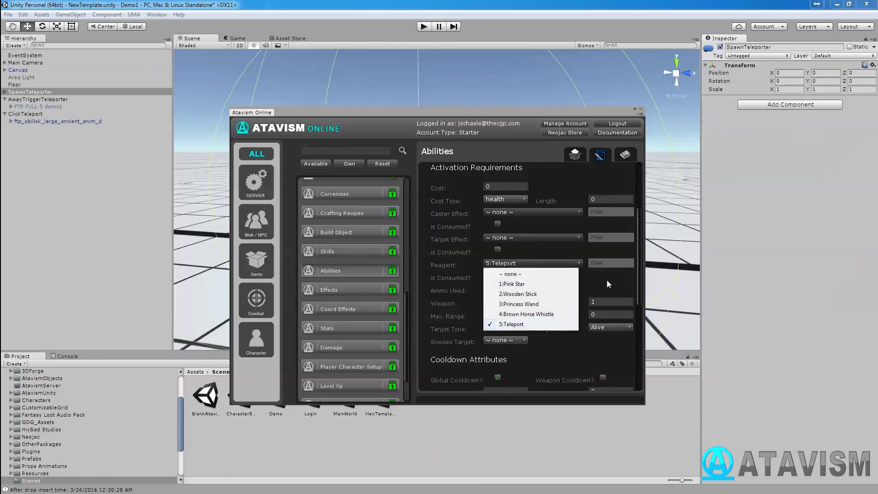
left_click(512, 324)
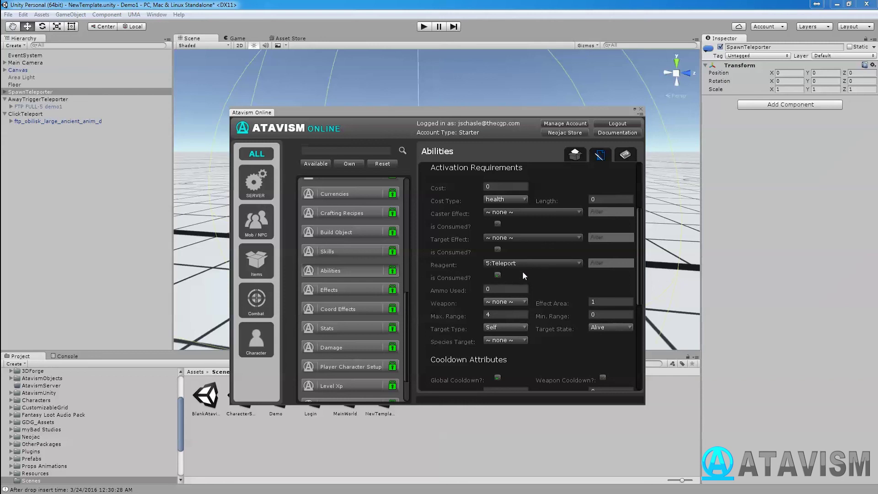
scroll(523, 270, "down", 4)
scroll(536, 270, "down", 1)
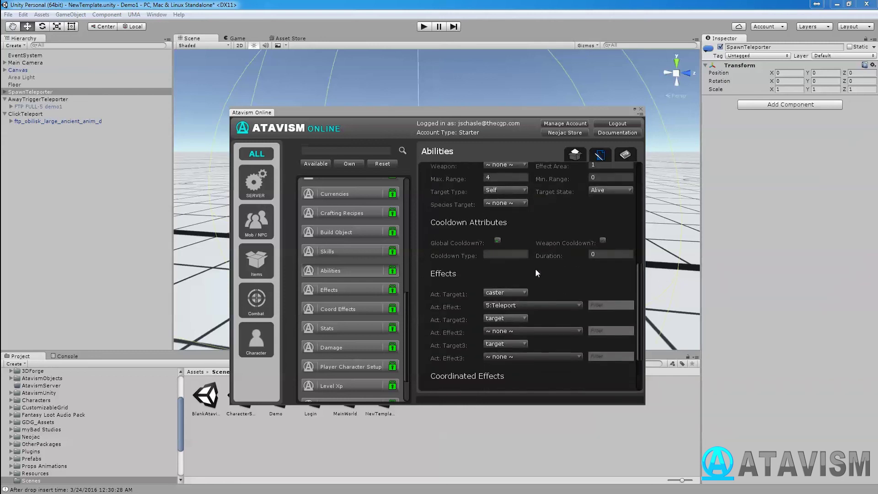
scroll(536, 272, "down", 1)
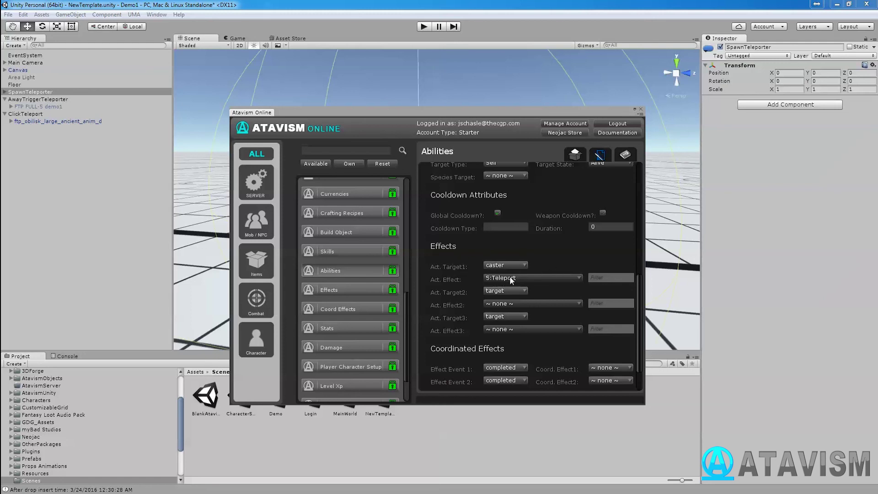
scroll(511, 280, "down", 2)
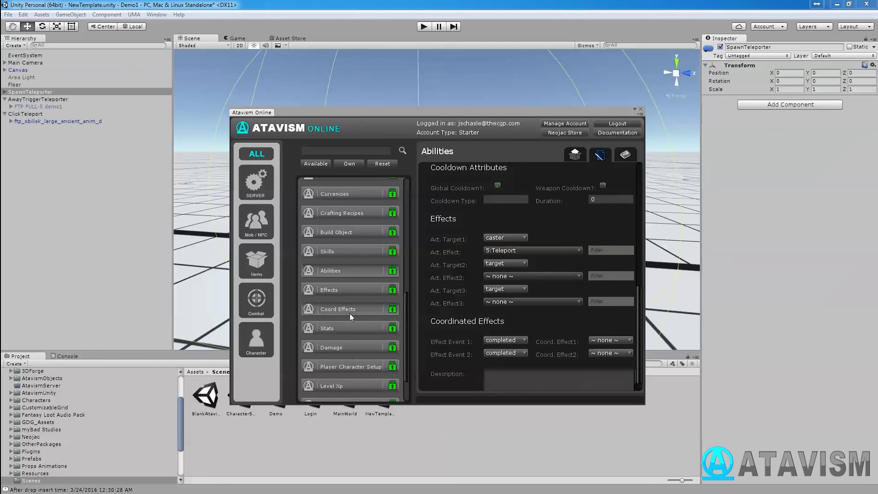
scroll(354, 276, "down", 3)
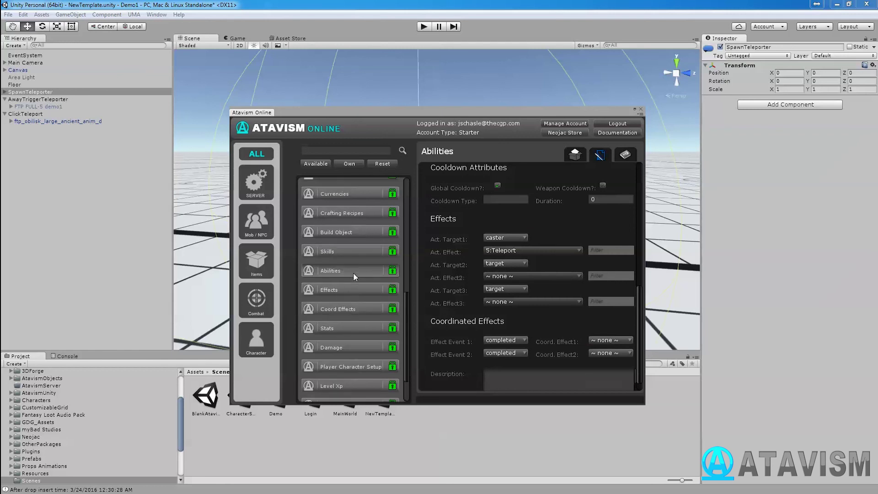
scroll(352, 276, "up", 12)
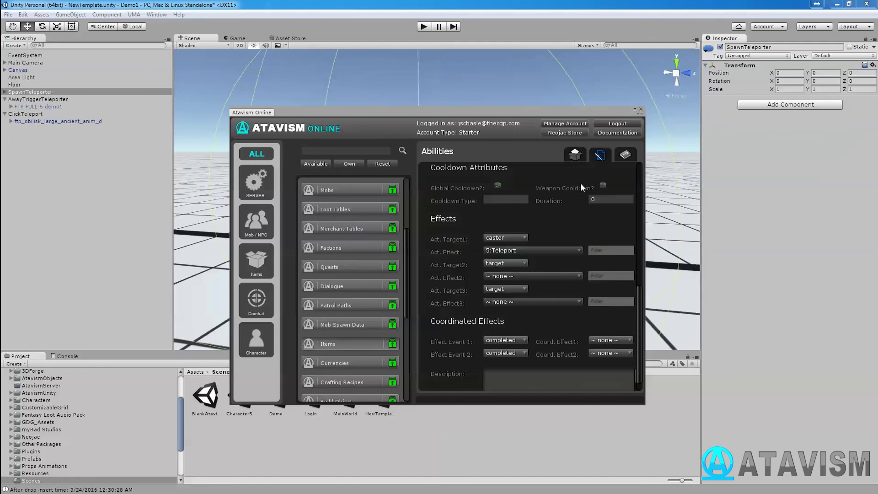
Load the saved '5. Teleport' item template and review its Consumable type, 10 Gold cost and UseAbility 5:Teleport effect
left_click(576, 154)
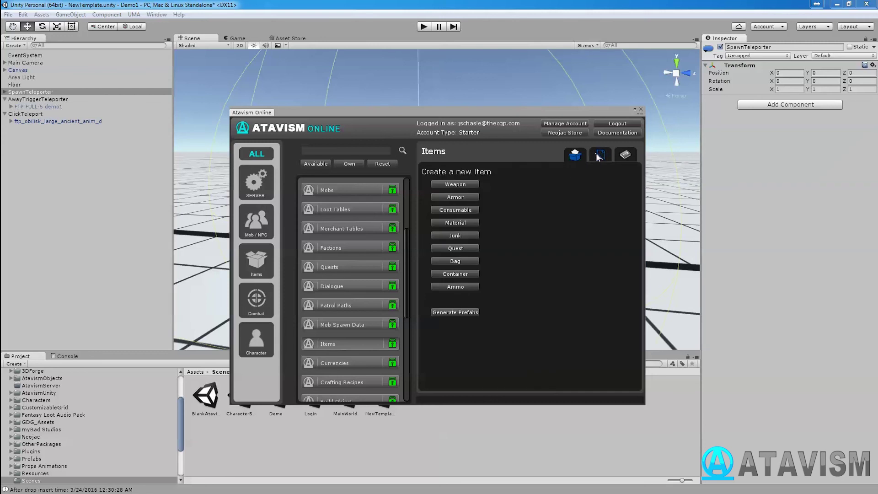
left_click(598, 156)
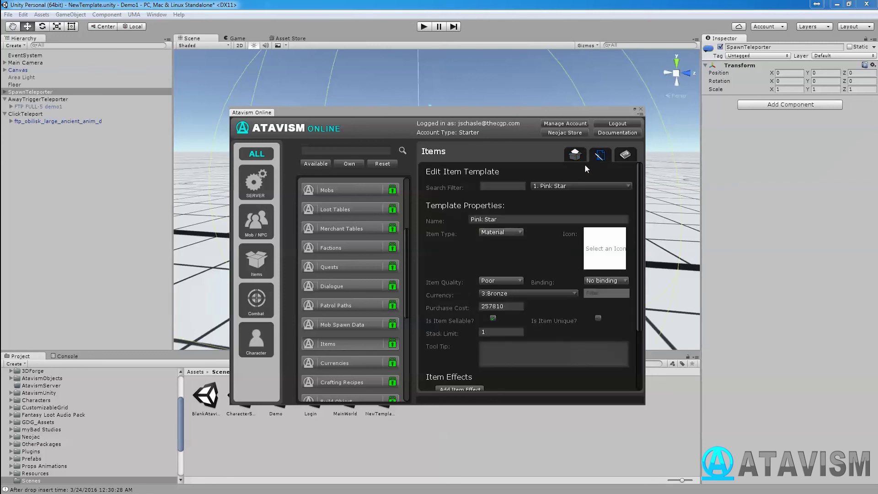
left_click(578, 187)
left_click(561, 236)
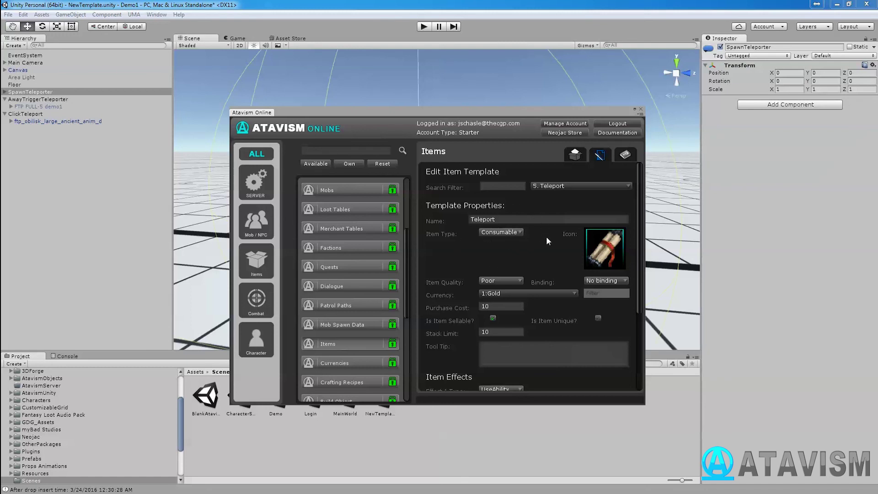
scroll(545, 242, "down", 3)
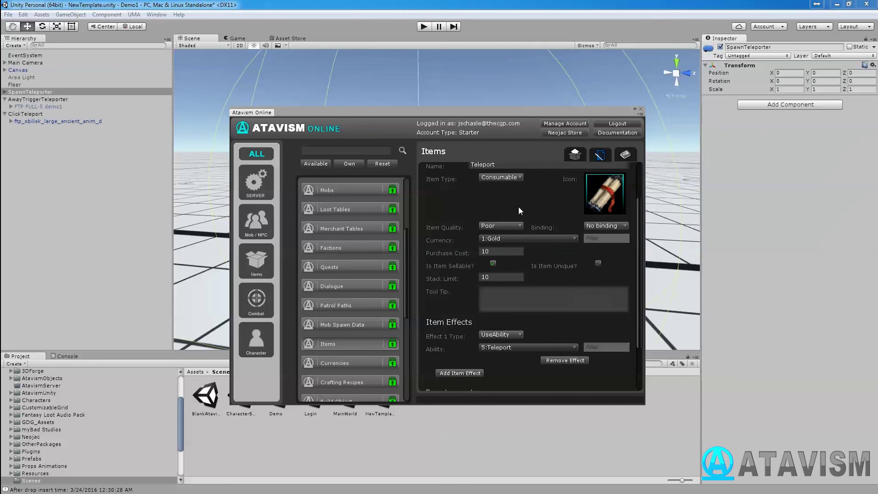
scroll(443, 334, "down", 2)
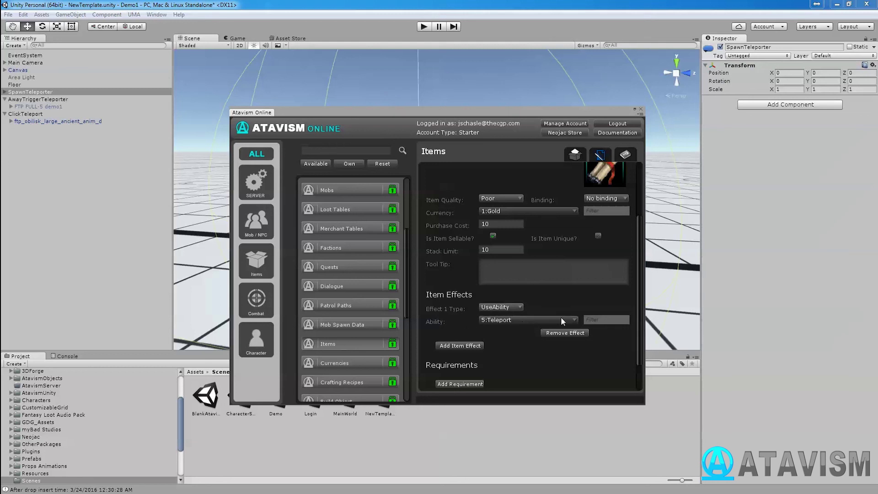
scroll(512, 313, "down", 2)
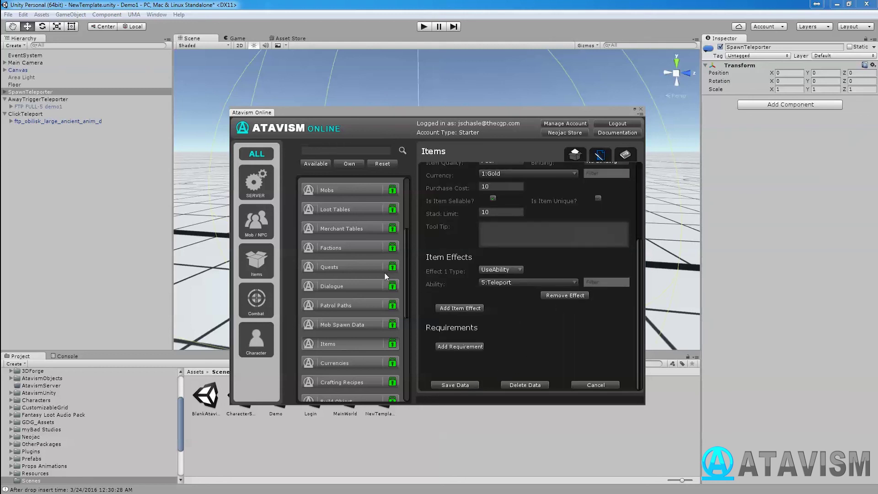
scroll(387, 277, "up", 5)
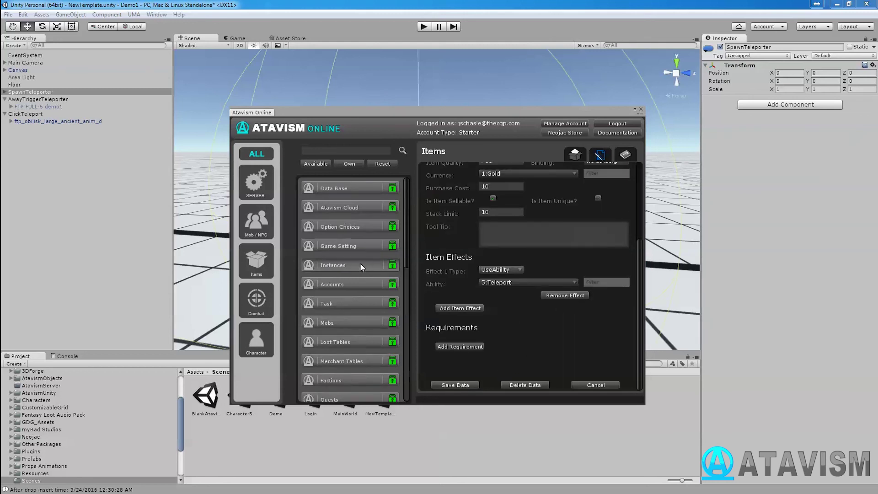
Show the Atavism Cloud Configuration page listing the three available servers
left_click(357, 216)
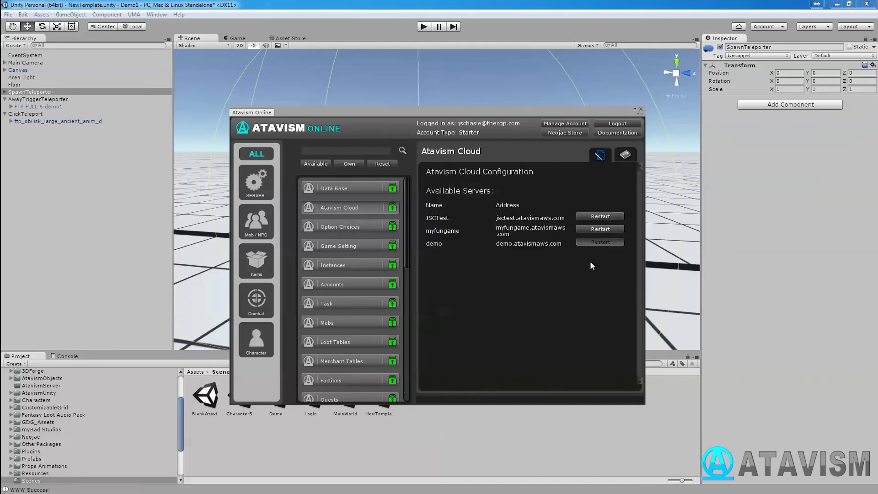